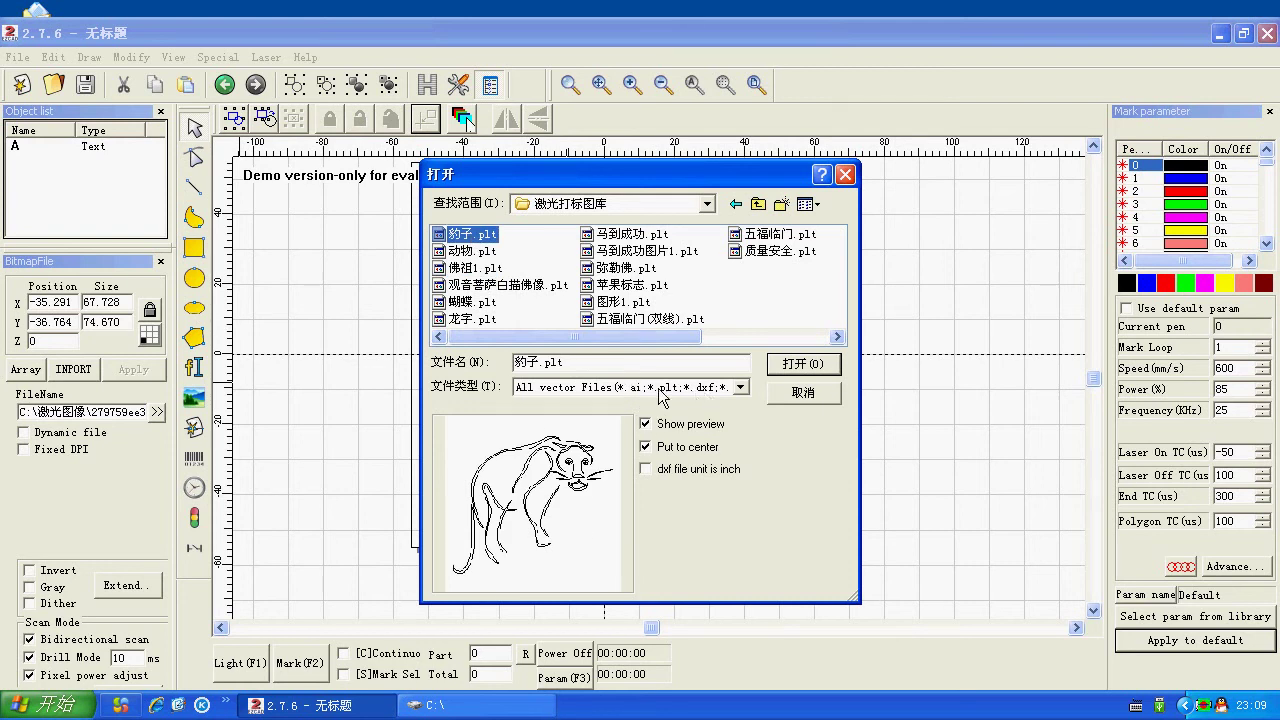
- Preview several vector files in the 激光打标图库 folder and import 苹果标志.plt
left_click(472, 268)
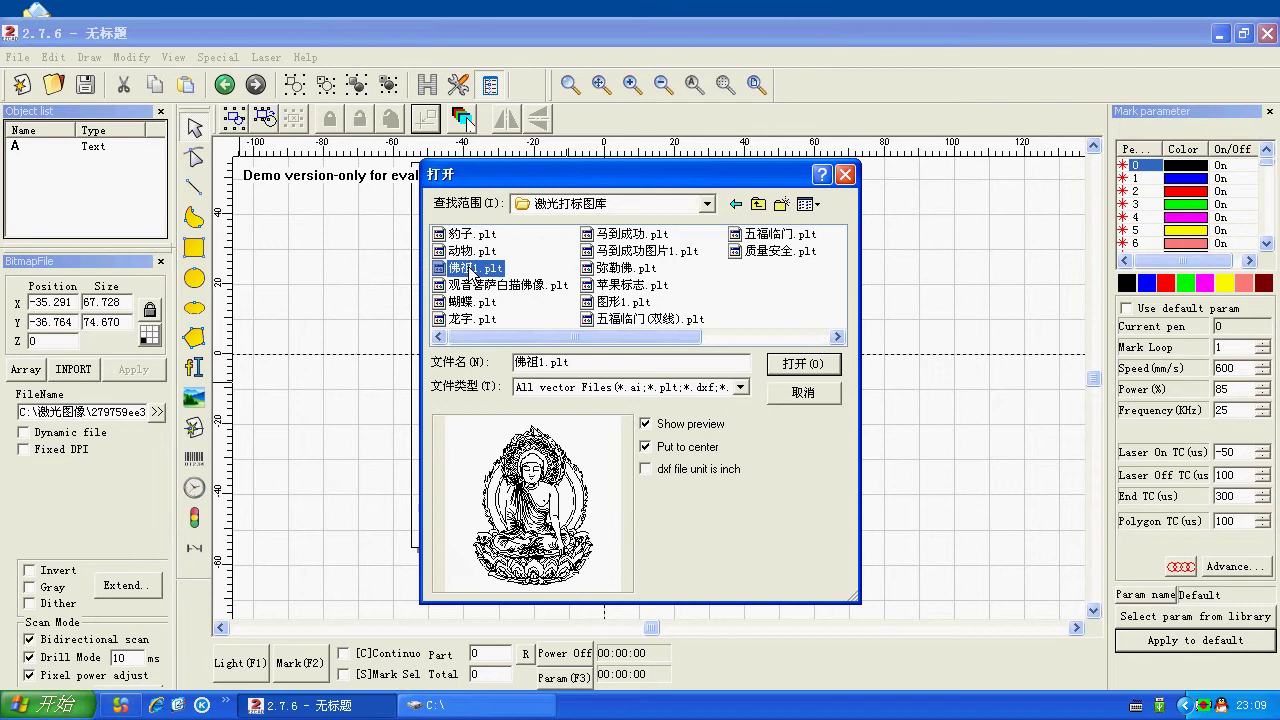
left_click(474, 252)
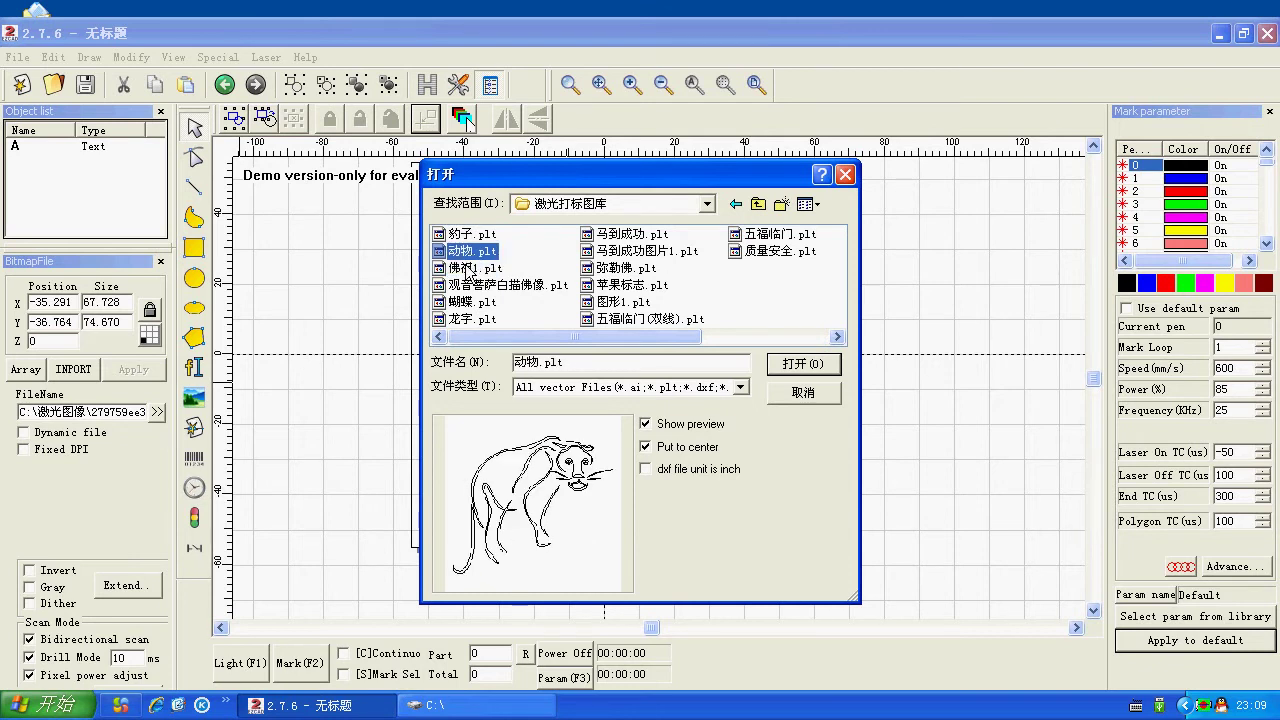
left_click(472, 268)
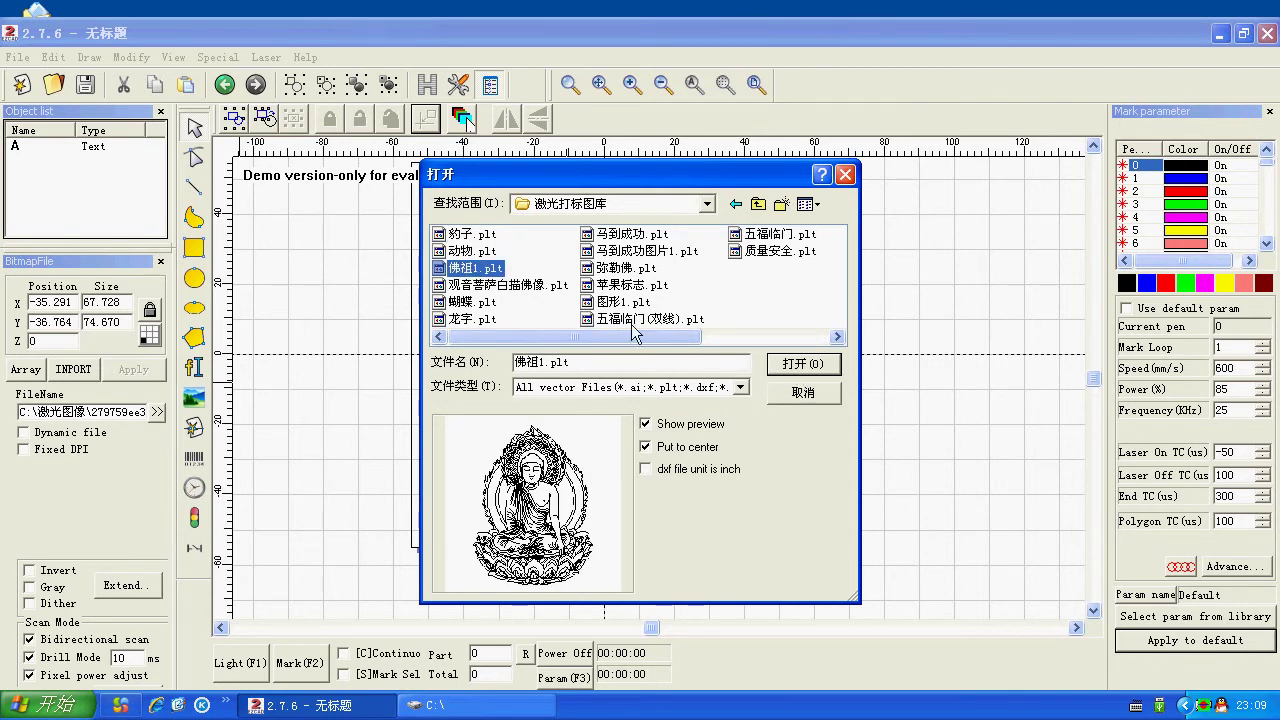
left_click(626, 285)
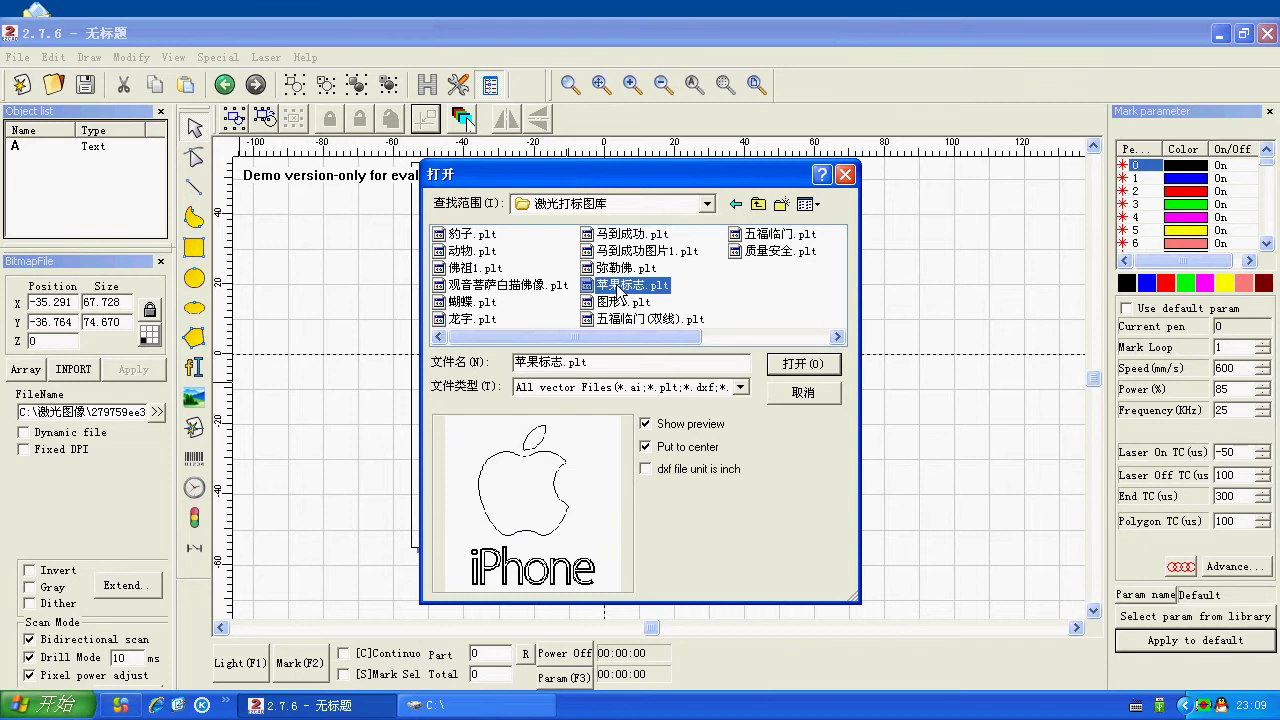
left_click(790, 364)
scroll(693, 400, "down", 6)
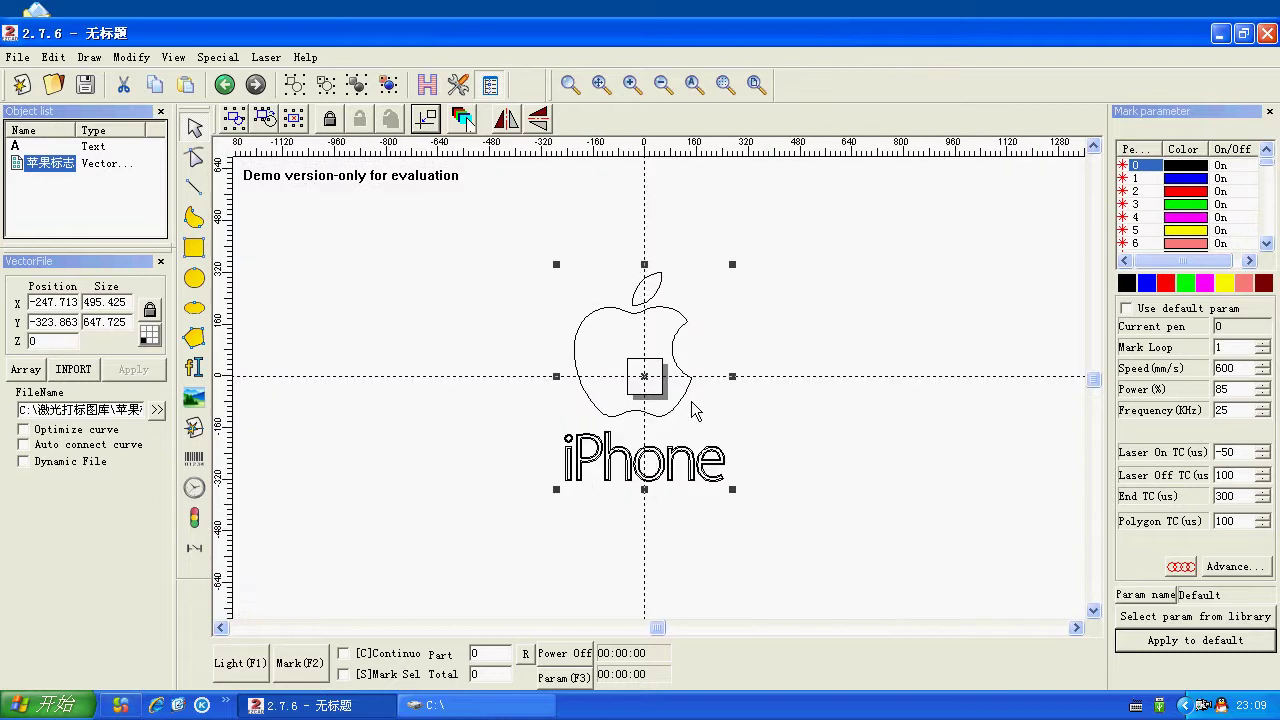
- Set the imported logo's X size to 60 mm and move it to the workspace centre
left_click(823, 391)
left_click(683, 320)
double_click(107, 300)
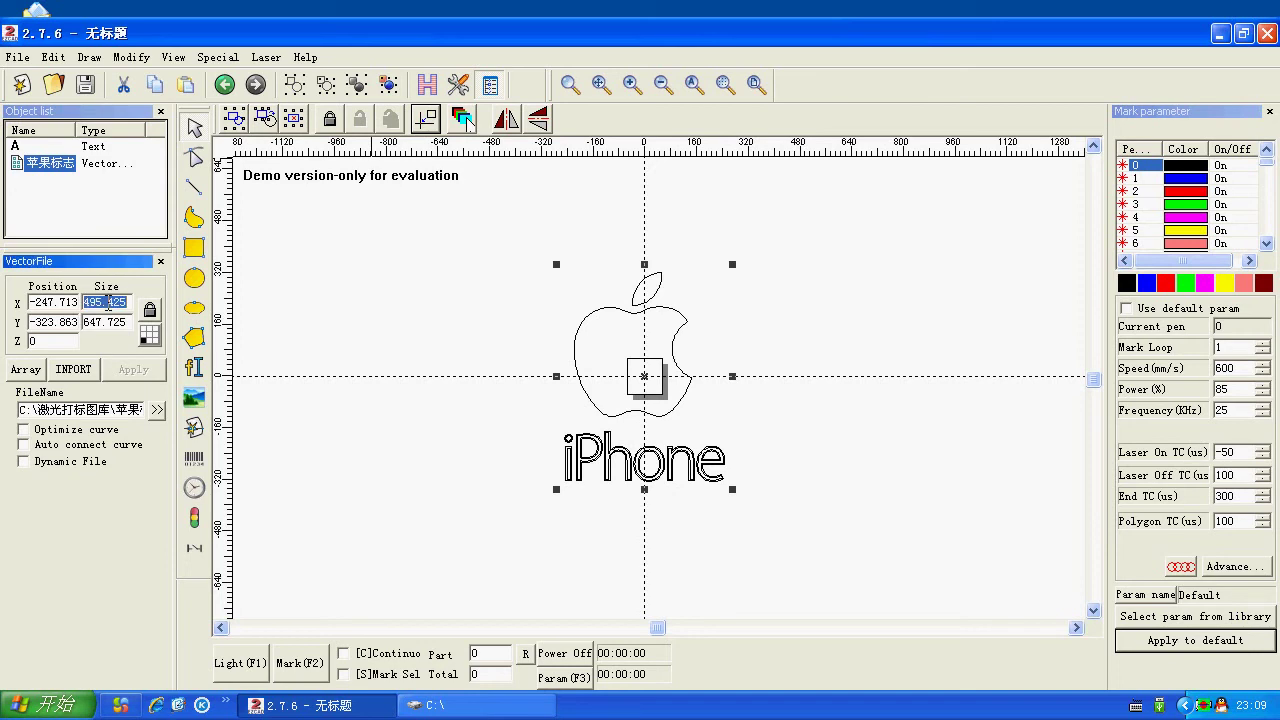
type("60")
key("Return")
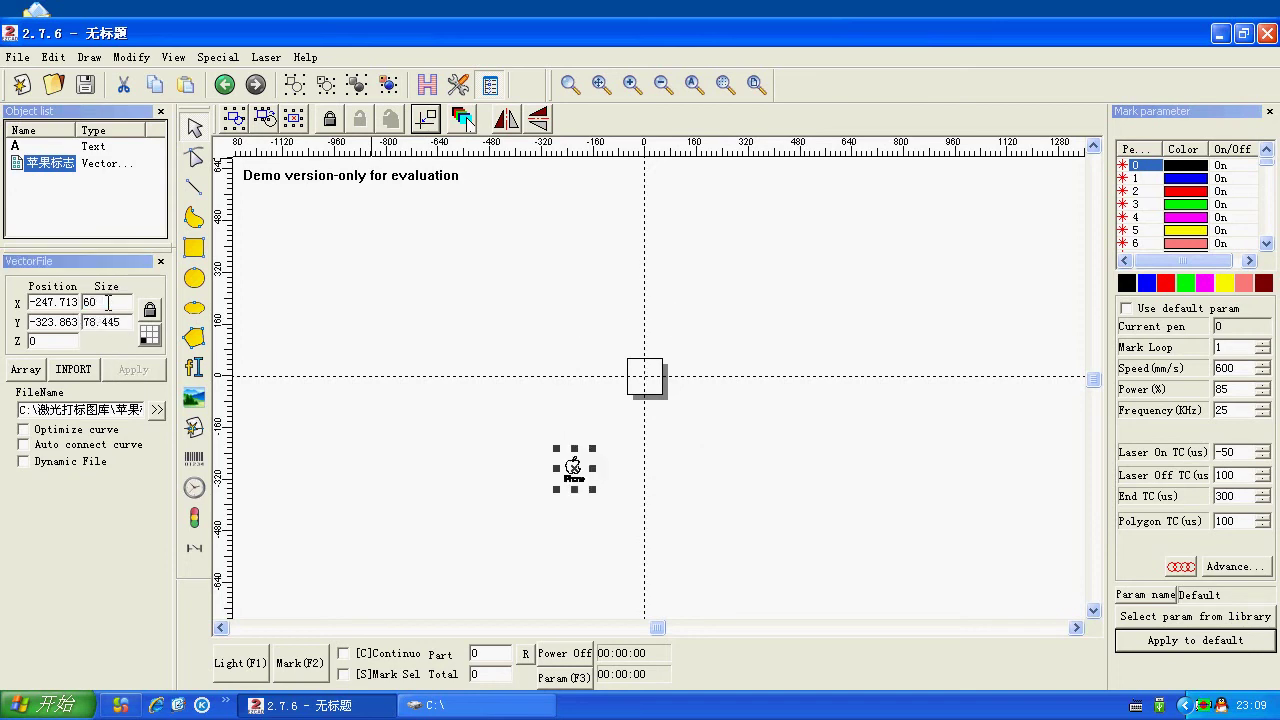
left_click(424, 118)
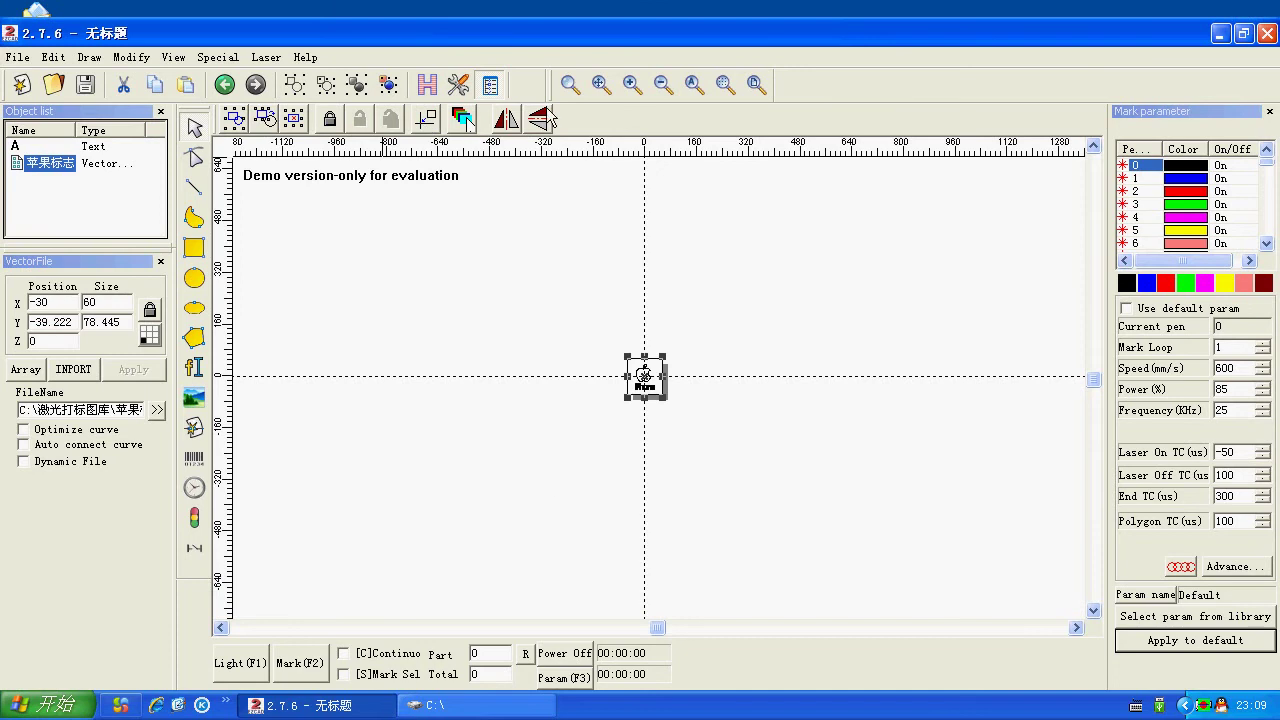
- Ungroup the imported apple and iPhone artwork into separate curves
left_click_drag(604, 356, 641, 400)
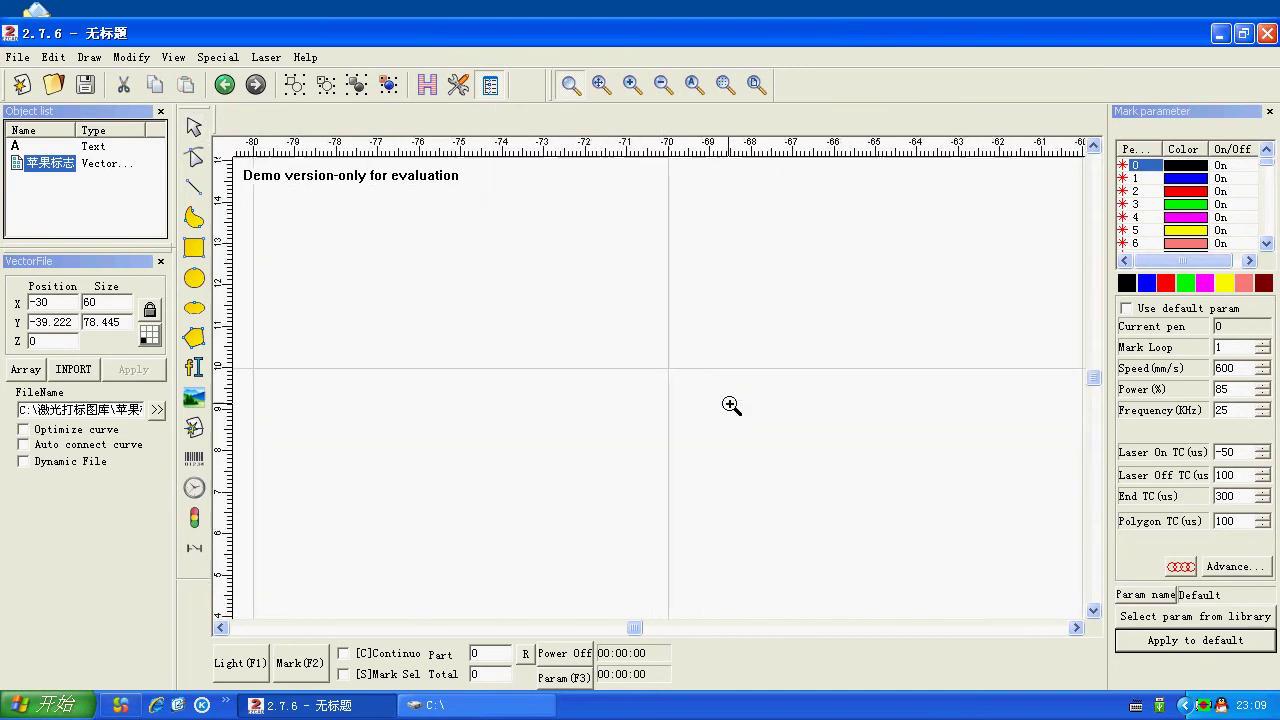
right_click(873, 410)
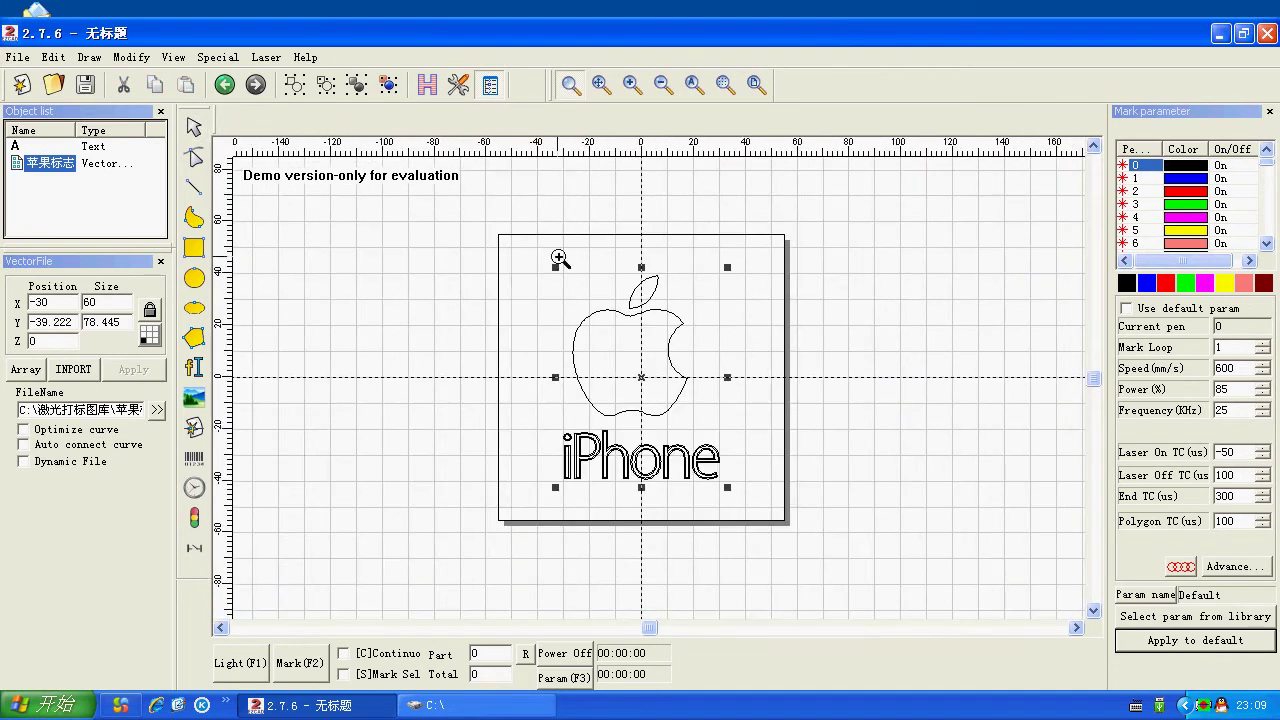
left_click_drag(477, 219, 828, 527)
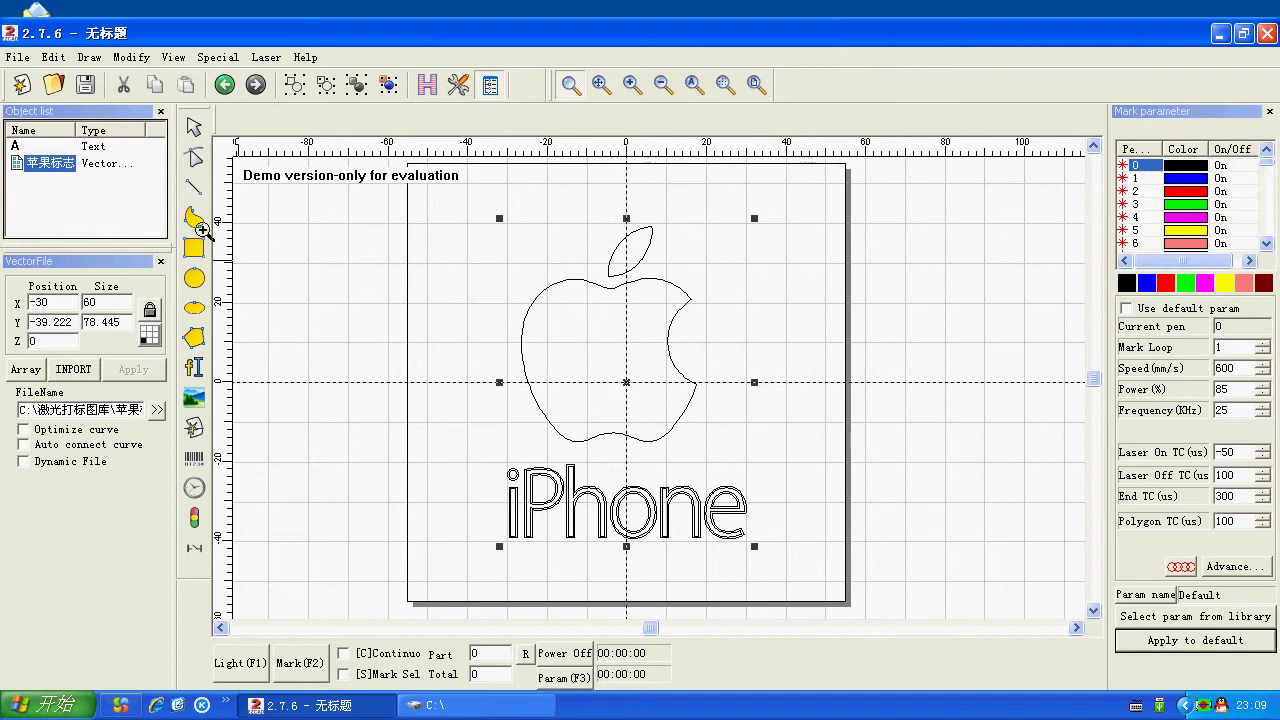
left_click(193, 127)
left_click(331, 390)
left_click(573, 500)
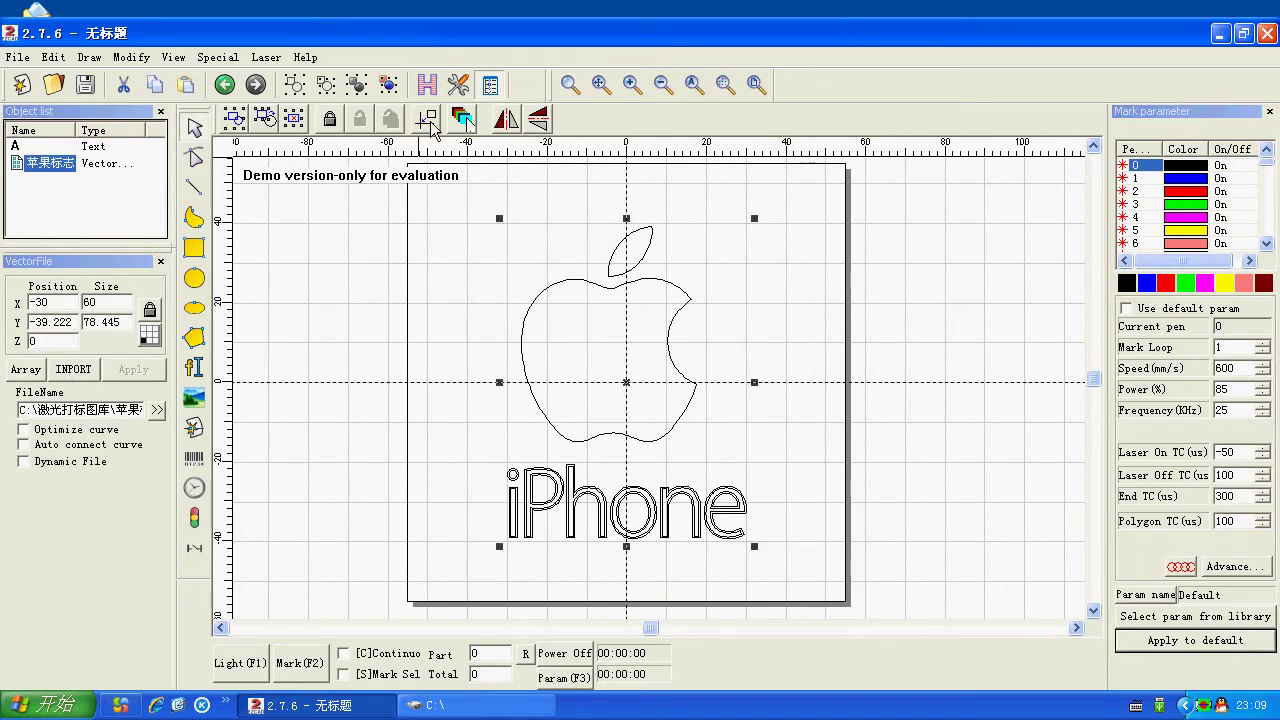
left_click(388, 85)
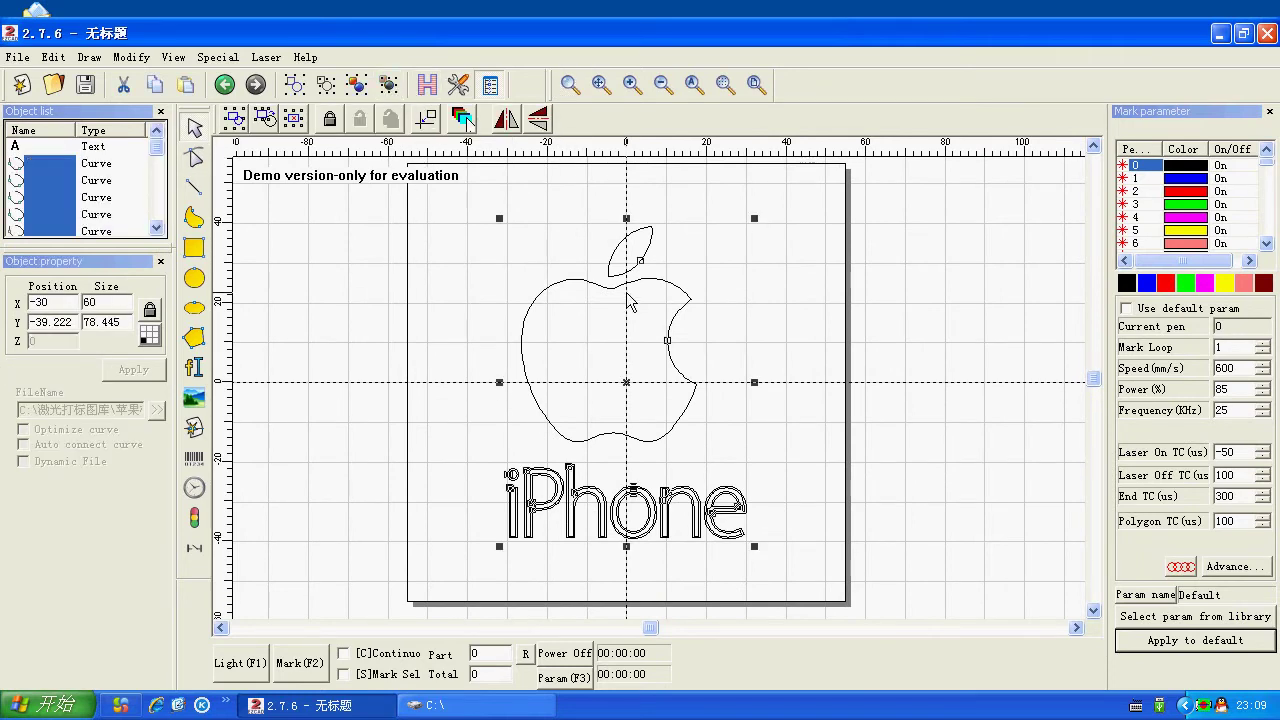
- Delete all the curves of the iPhone lettering below the apple
left_click(796, 466)
left_click(600, 496)
left_click(454, 464)
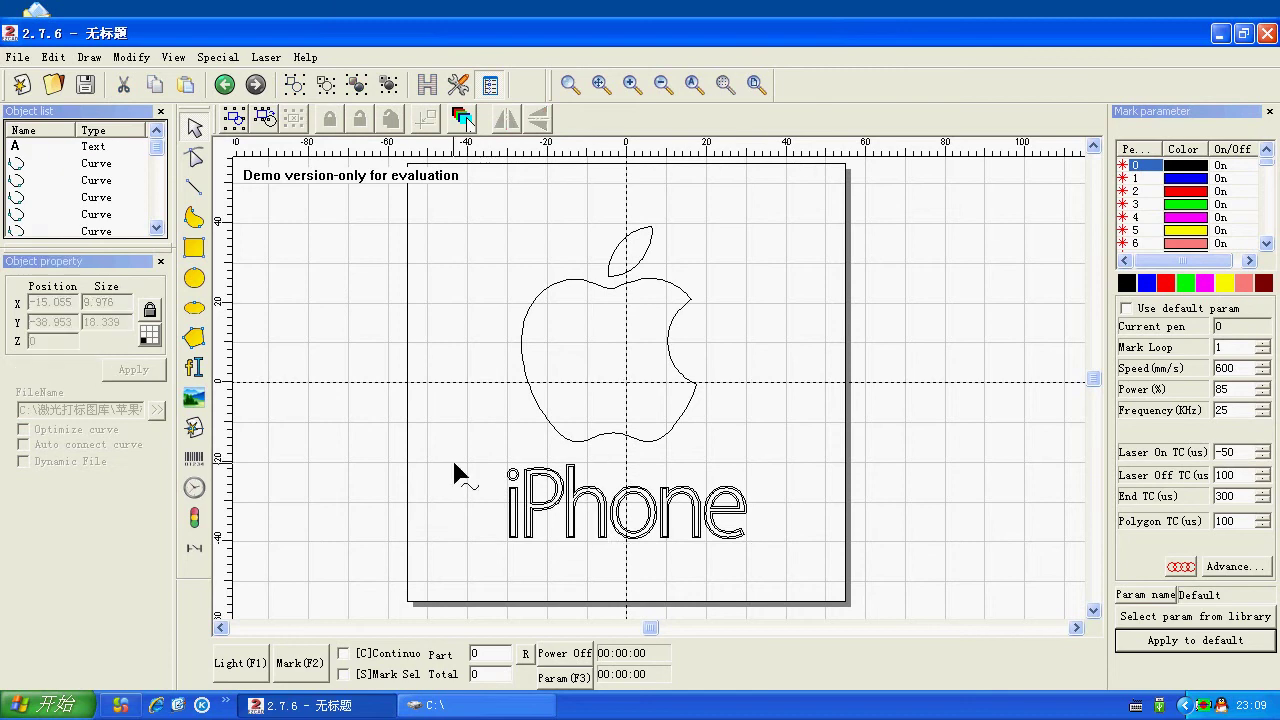
left_click_drag(452, 456, 841, 582)
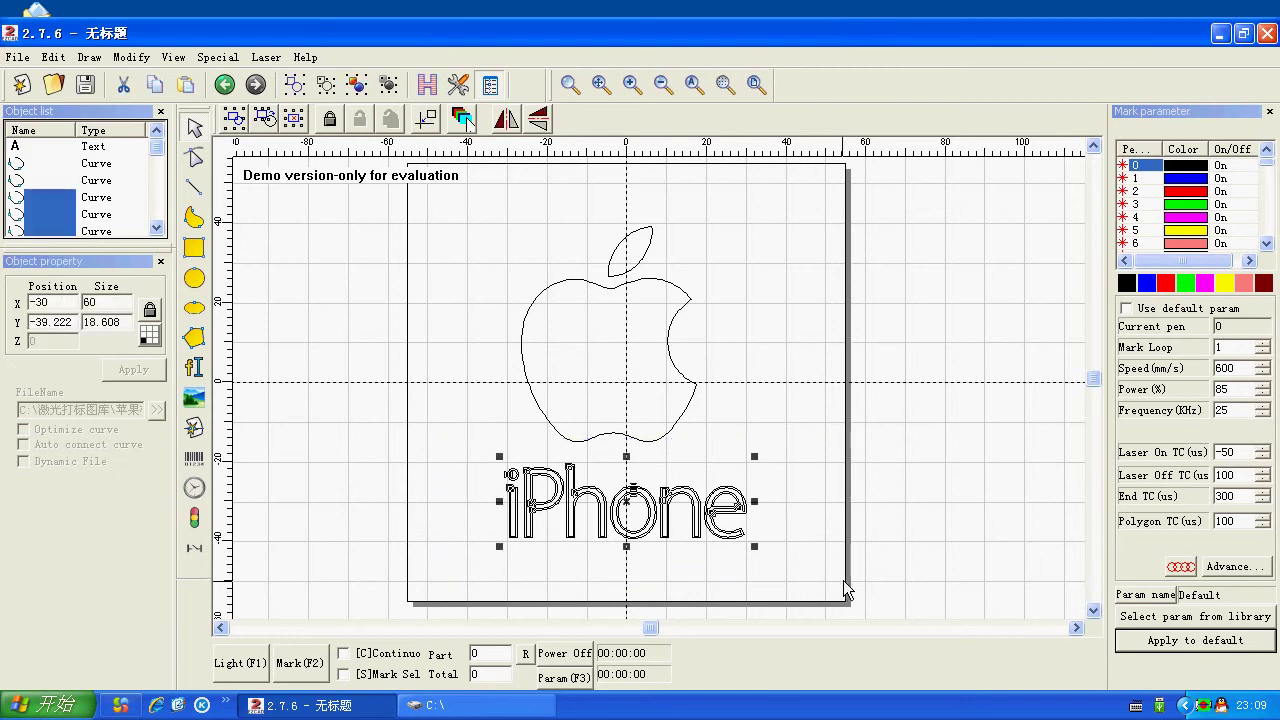
key("Delete")
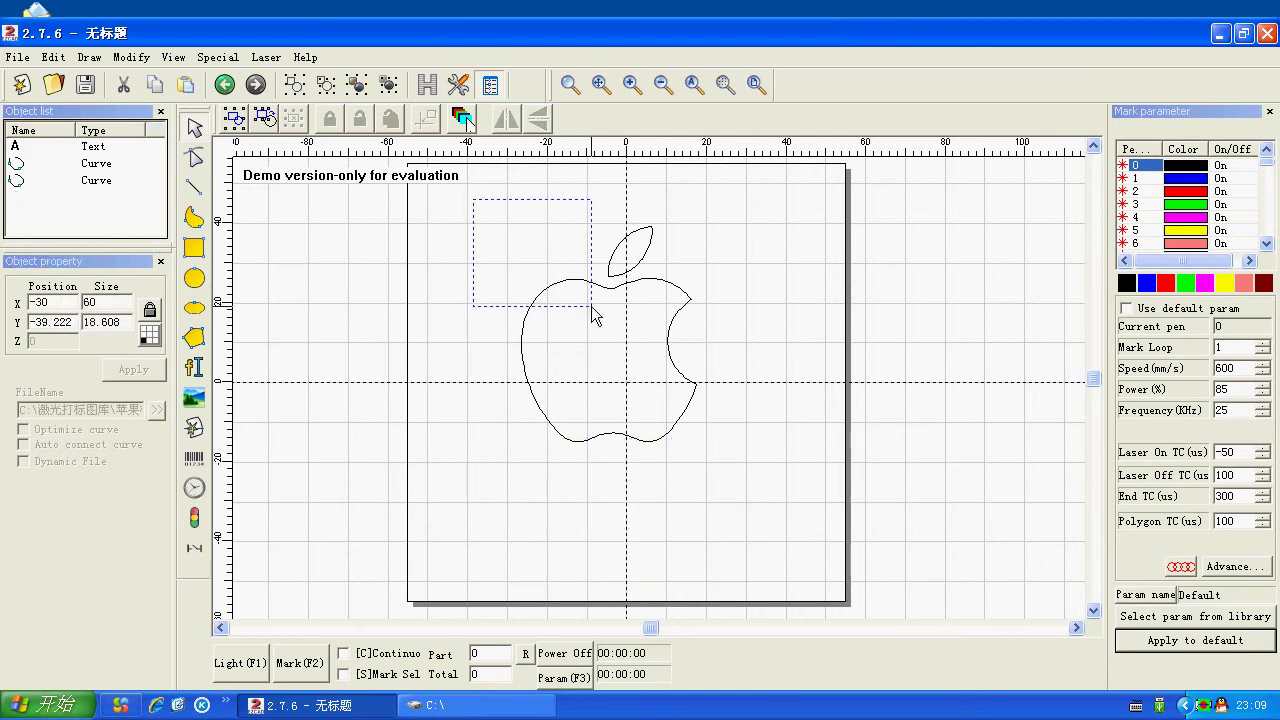
- Group the apple body and leaf curves into one object
left_click_drag(591, 307, 789, 487)
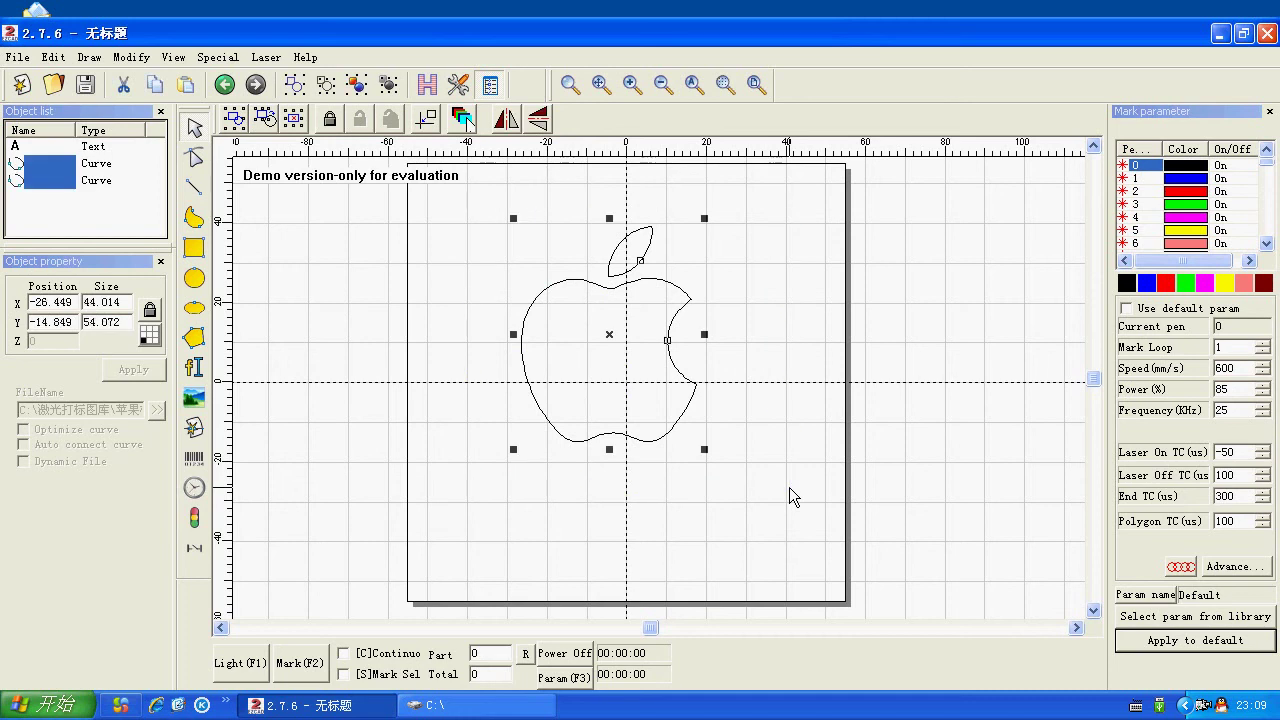
left_click(327, 84)
left_click(441, 258)
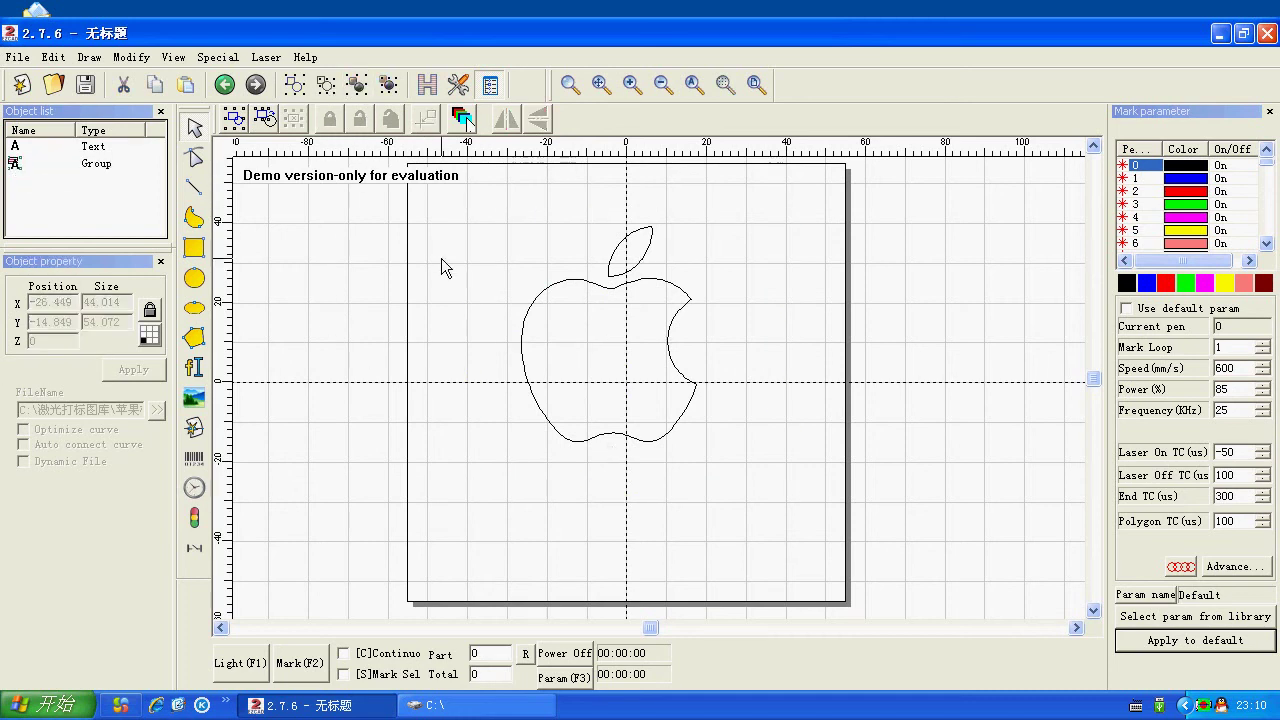
- Fill the grouped apple with a 45-degree hatch at 0.038 mm line distance
left_click(613, 289)
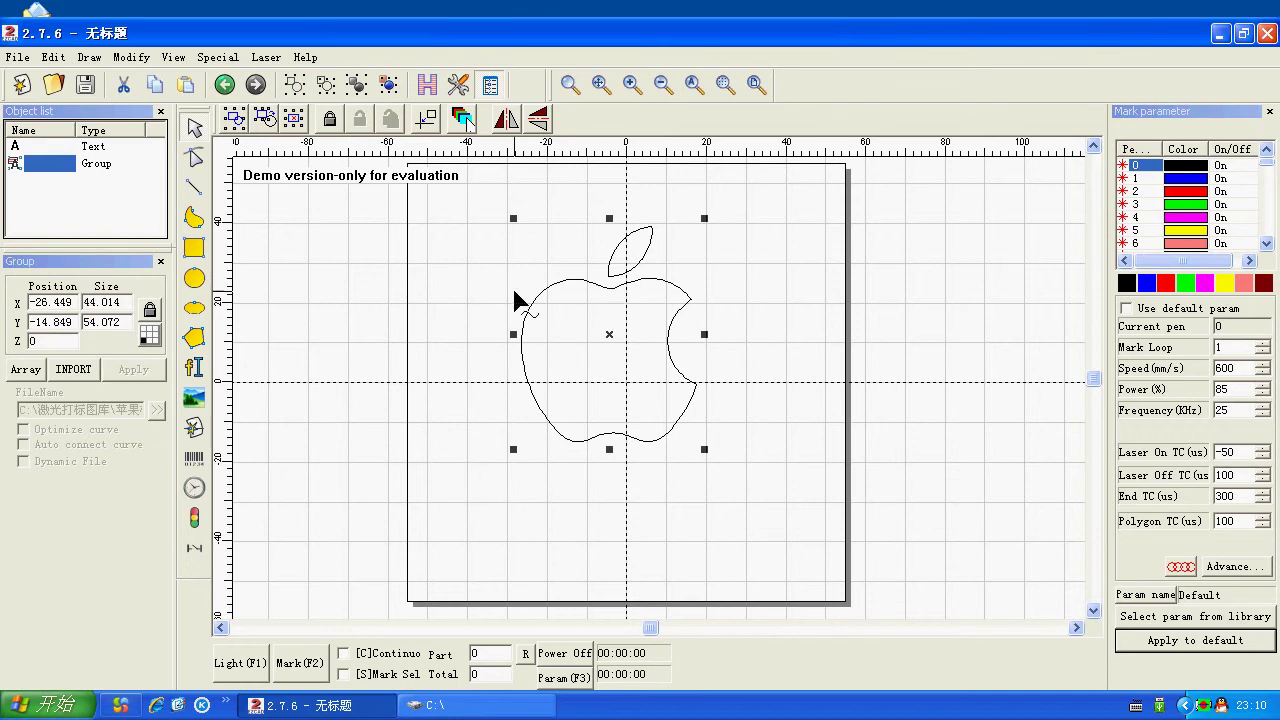
left_click(427, 84)
left_click(782, 196)
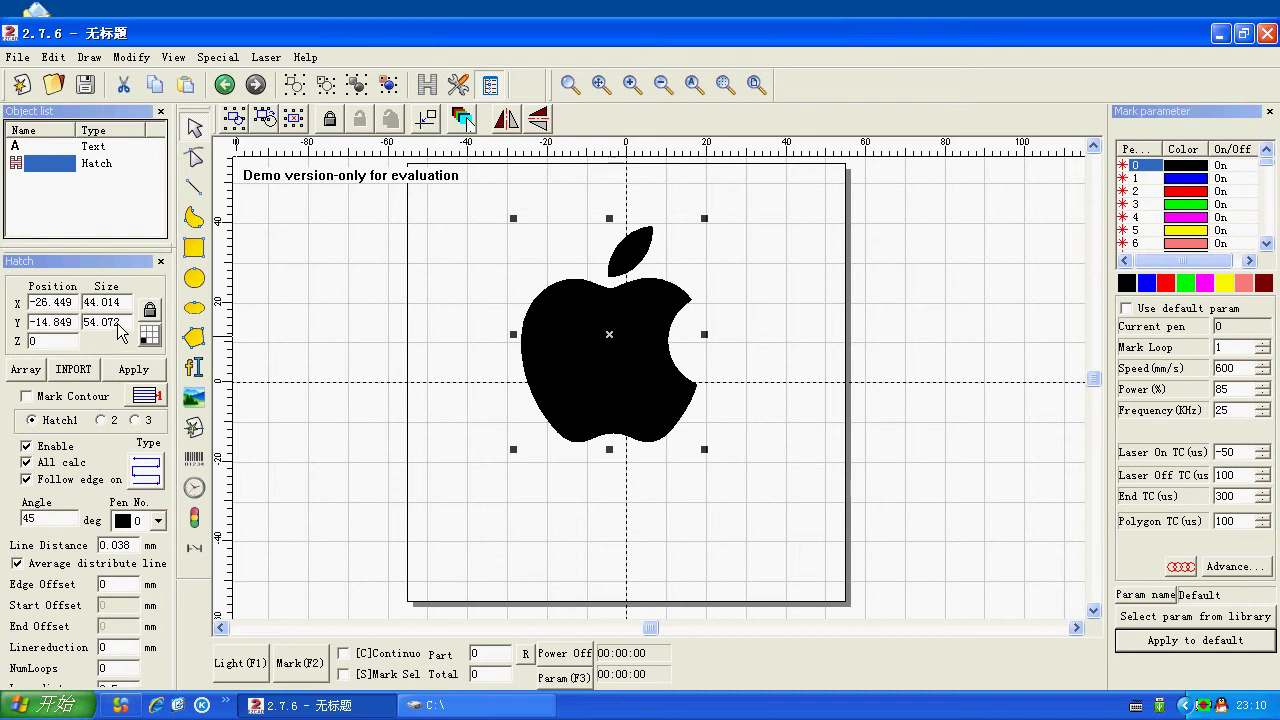
- Set the hatched apple's X size to 35 mm and move it about 9 mm right onto the vertical centre line
left_click(294, 328)
left_click(547, 322)
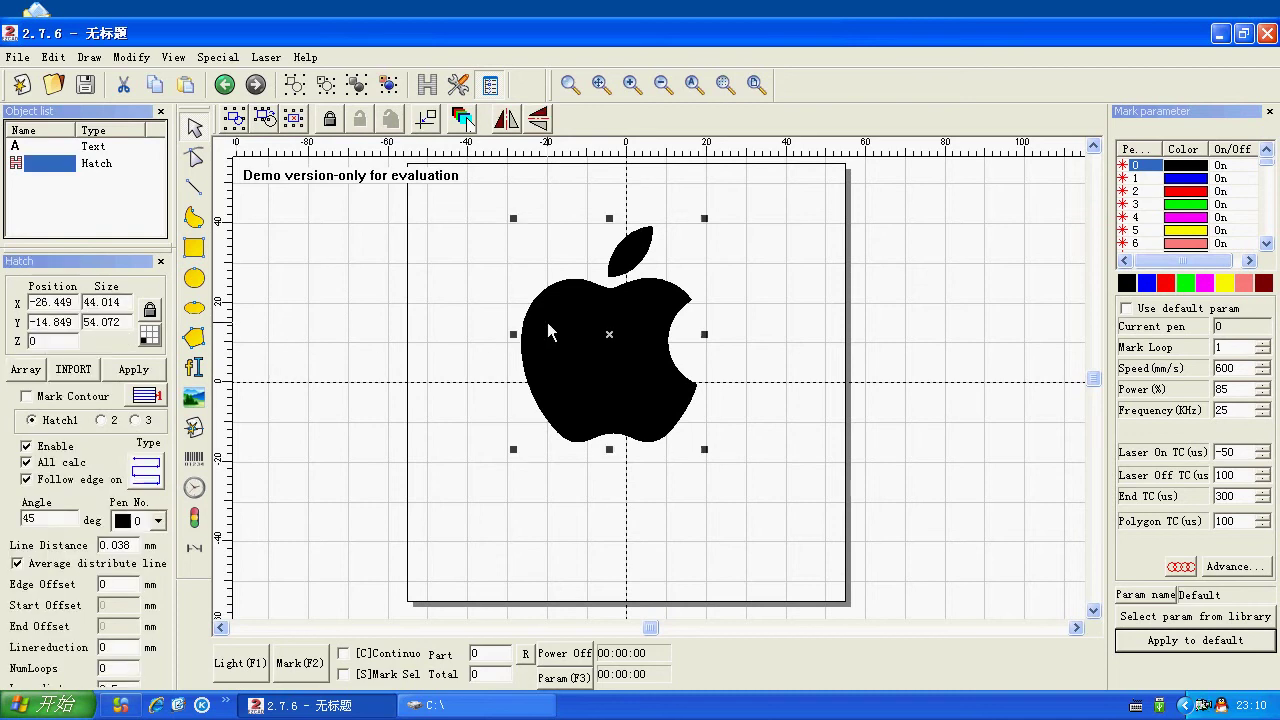
double_click(122, 302)
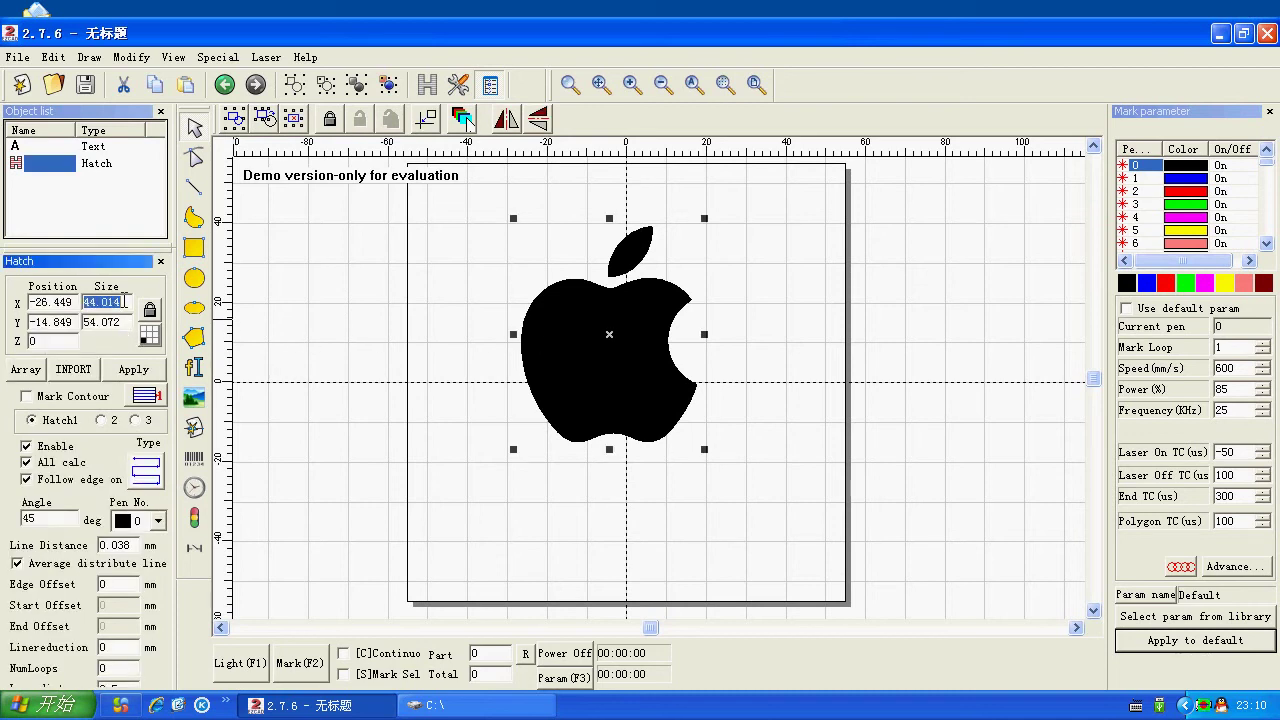
type("35")
left_click(133, 369)
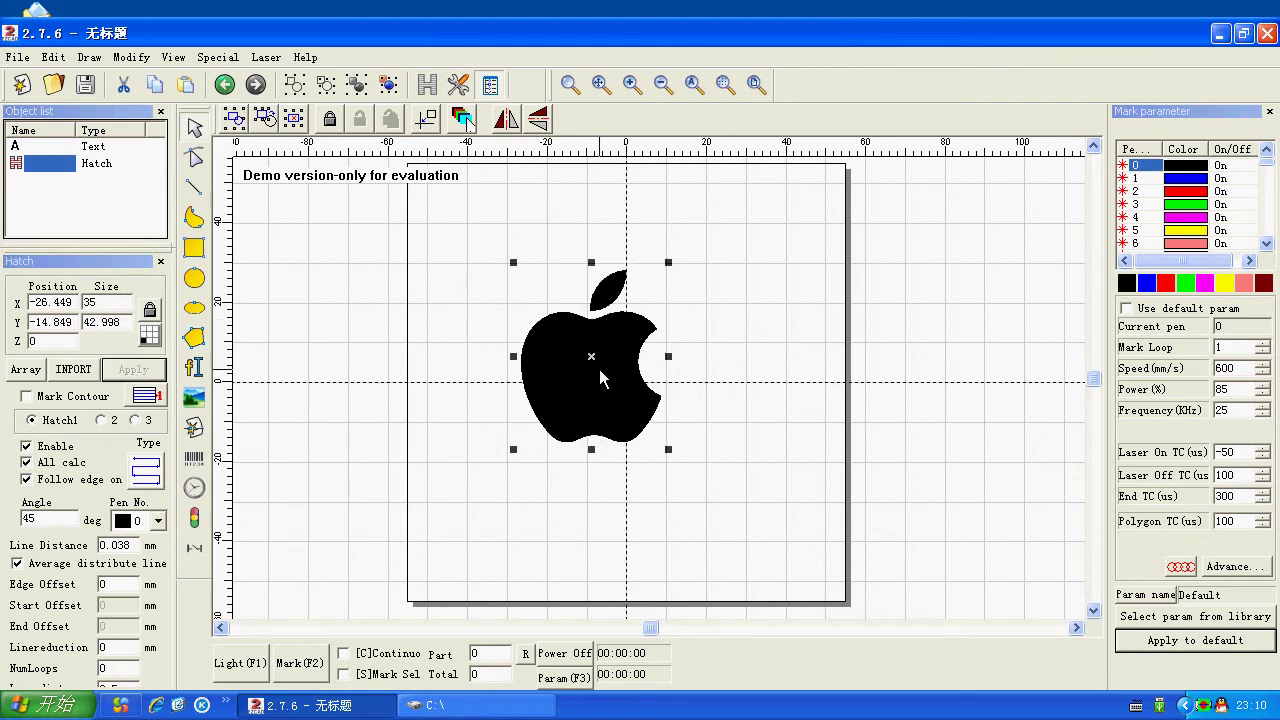
left_click_drag(594, 356, 630, 357)
left_click(720, 487)
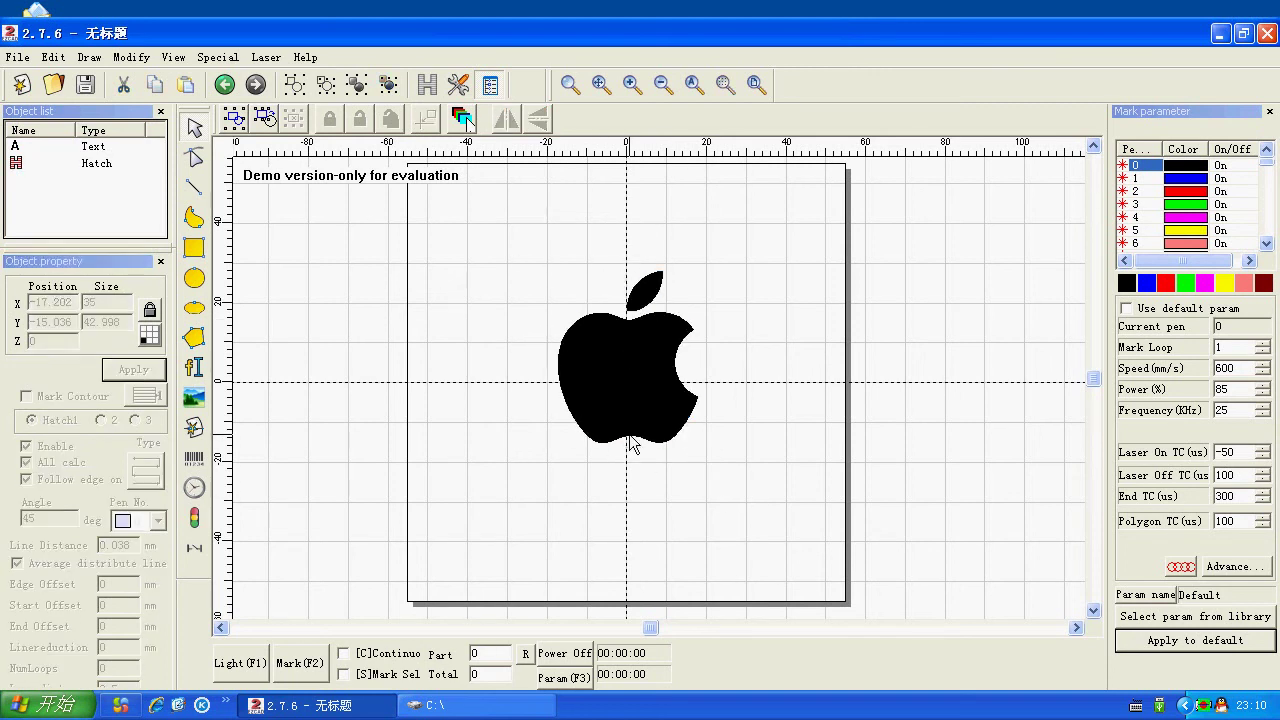
- Delete the hatched apple from the workspace
left_click(630, 445)
left_click(554, 449)
left_click(599, 406)
key("Delete")
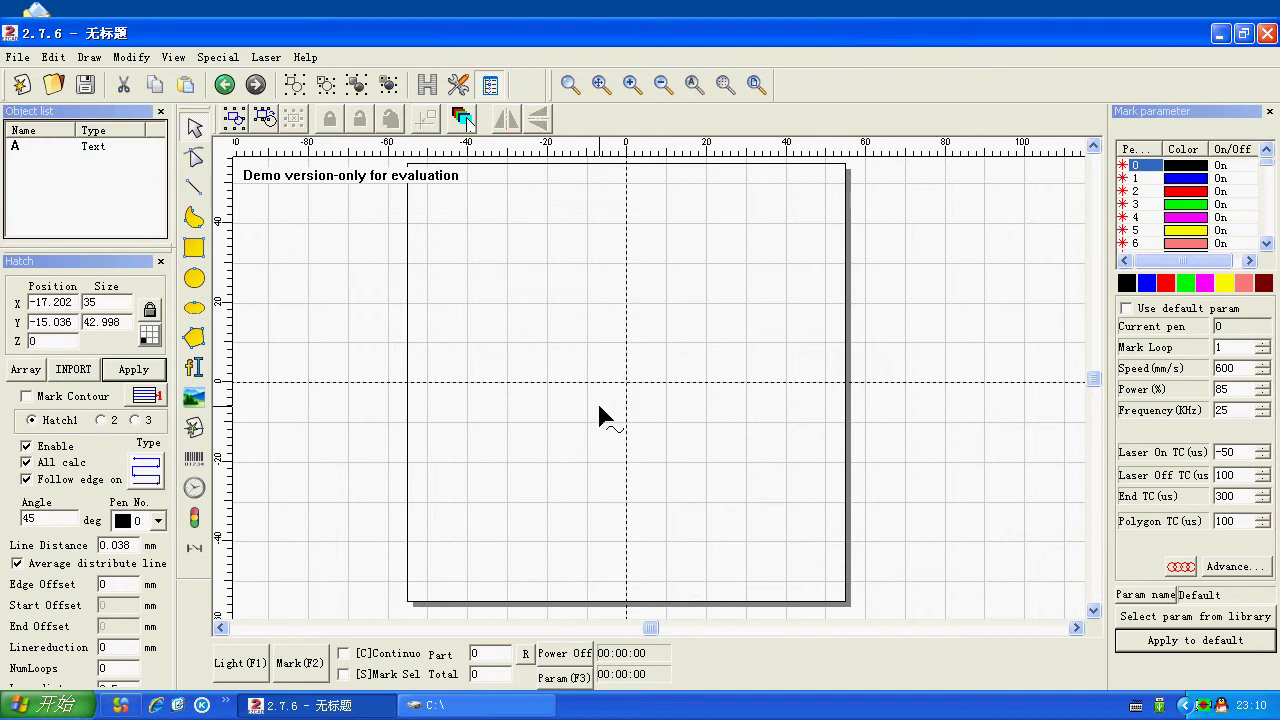
- Import the butterfly vector file 蝴蝶.plt from the 激光打标图库 folder
left_click(194, 428)
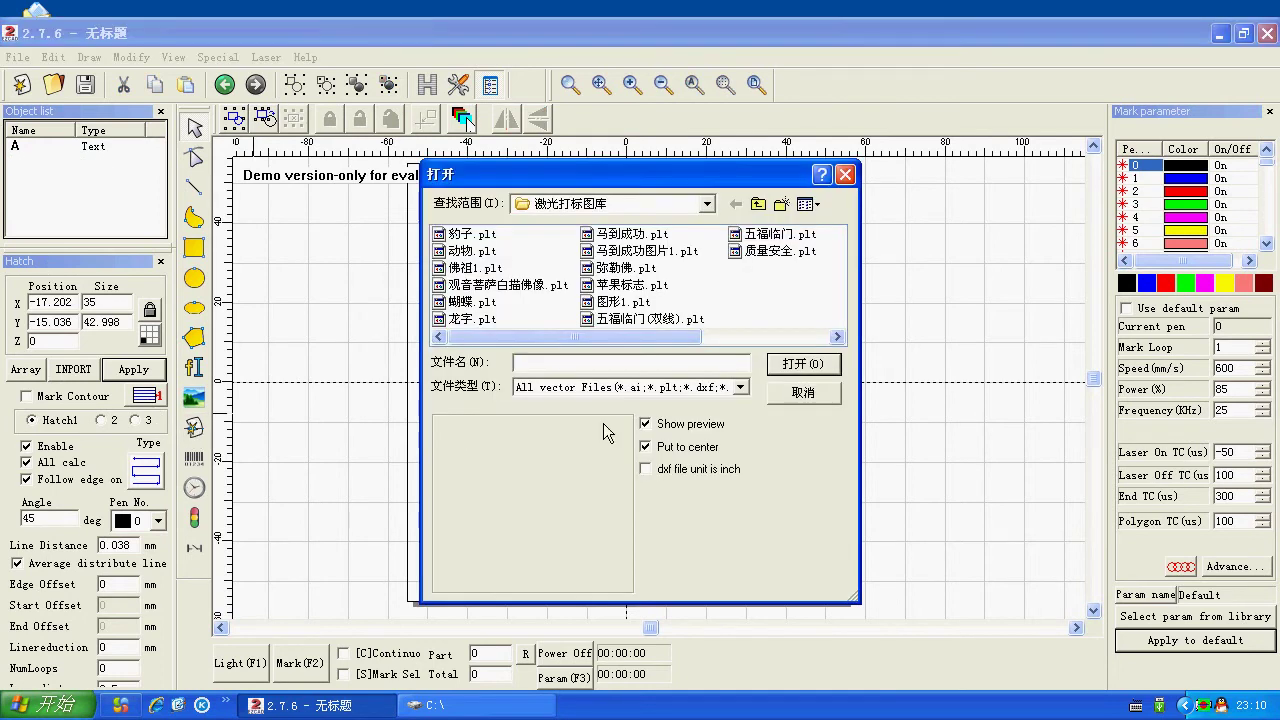
left_click(622, 270)
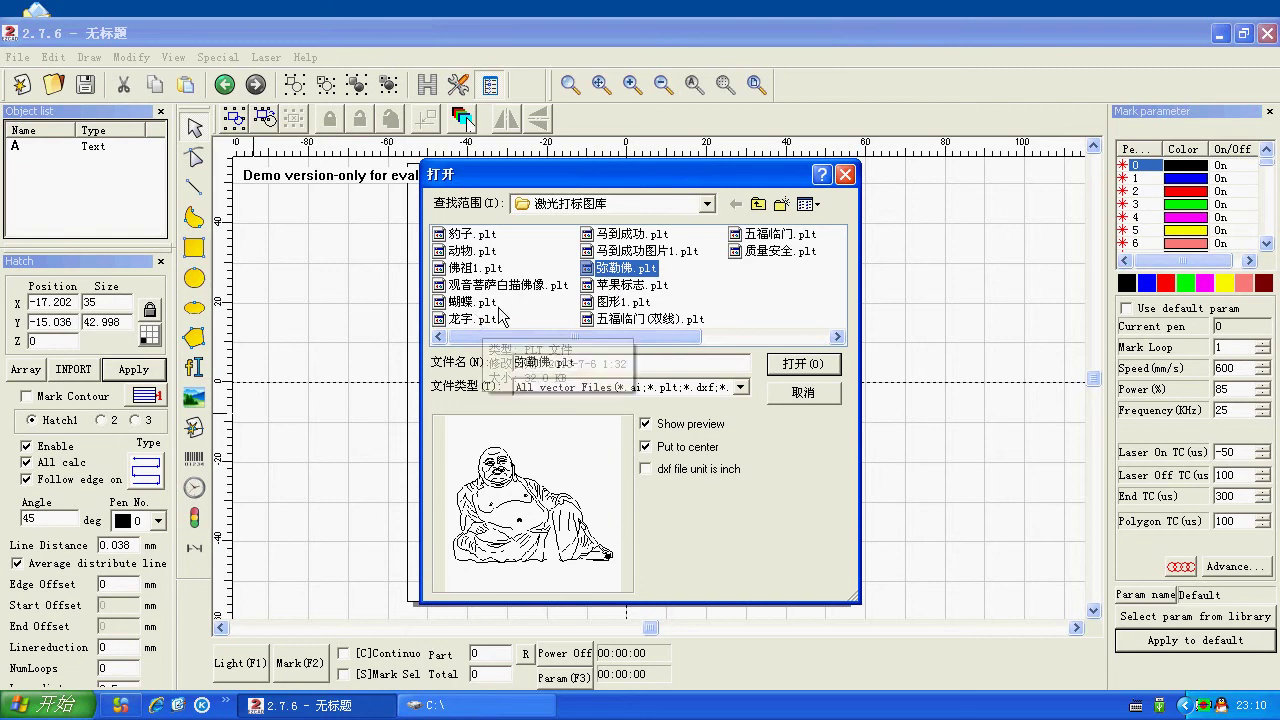
left_click(486, 303)
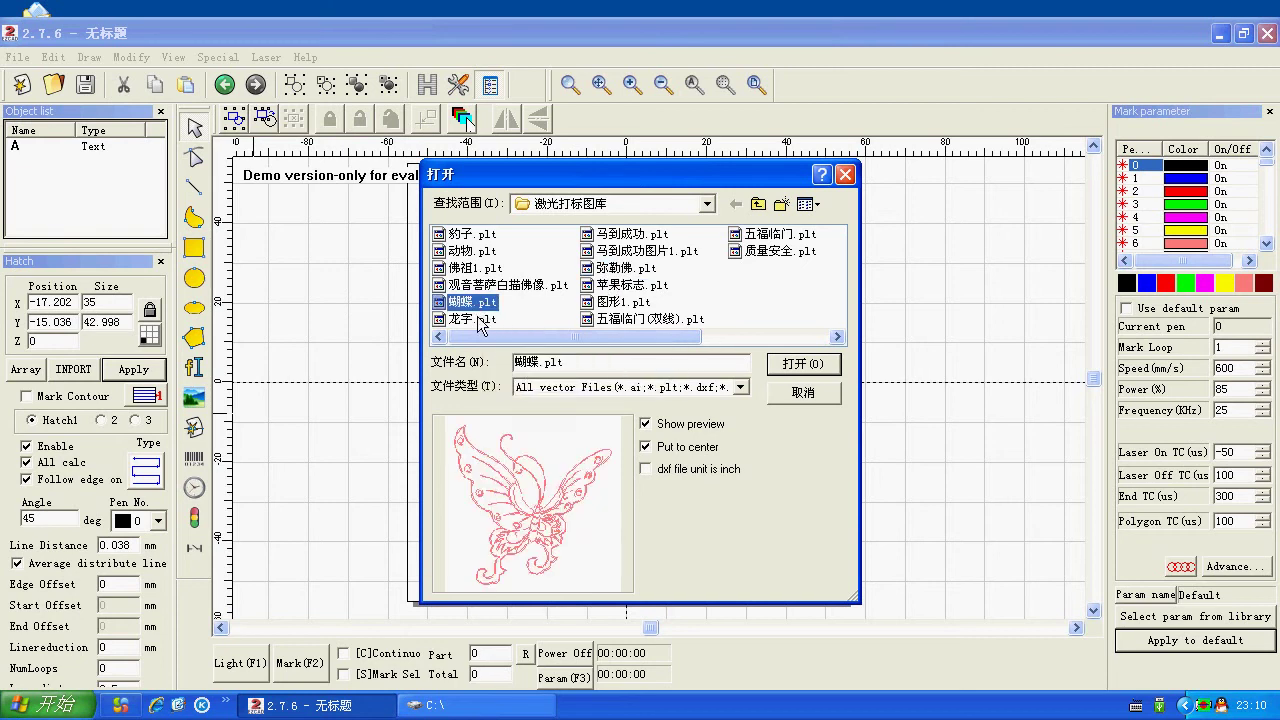
left_click(803, 364)
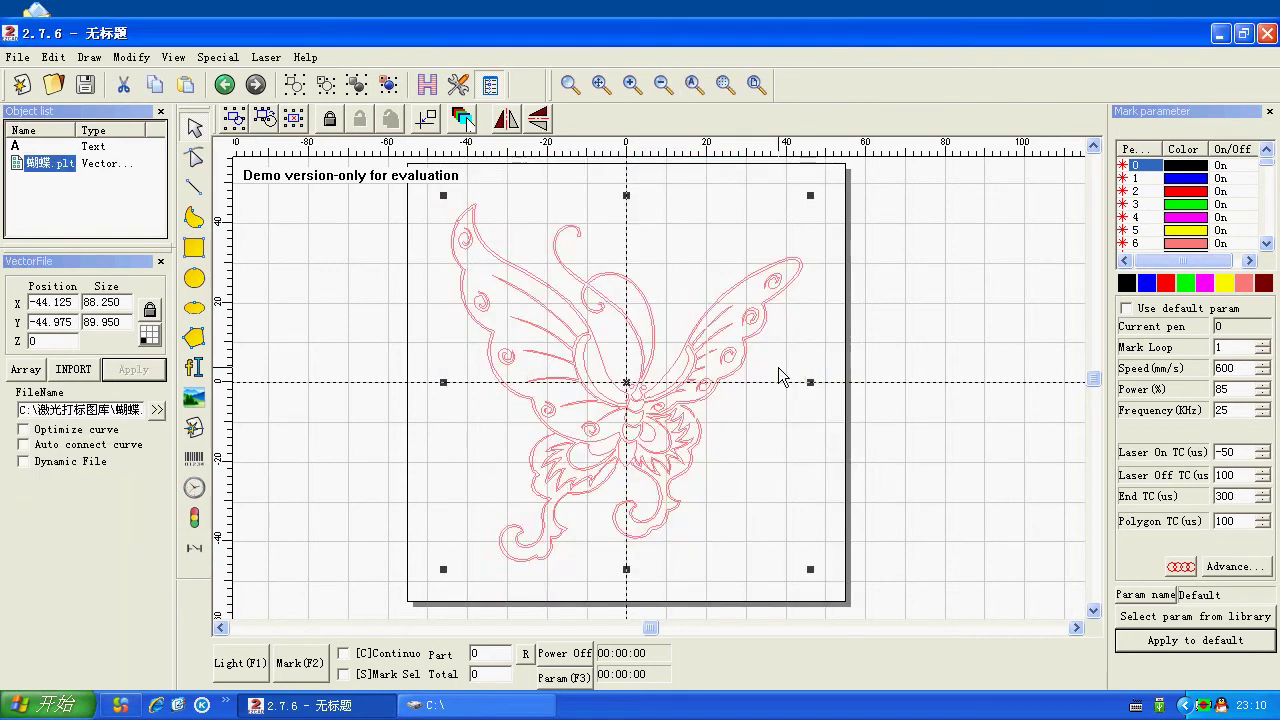
scroll(692, 442, "down", 2)
- Assign the black pen 0 to the whole butterfly drawing
left_click(822, 328)
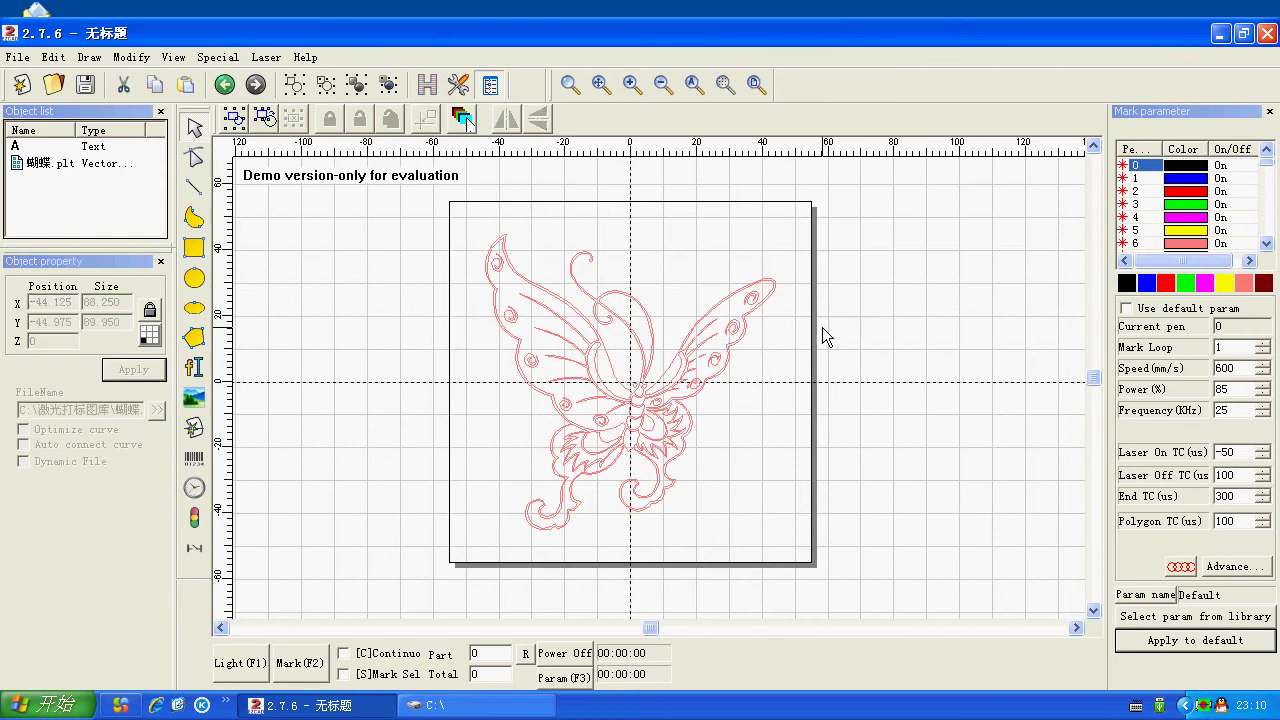
left_click(724, 316)
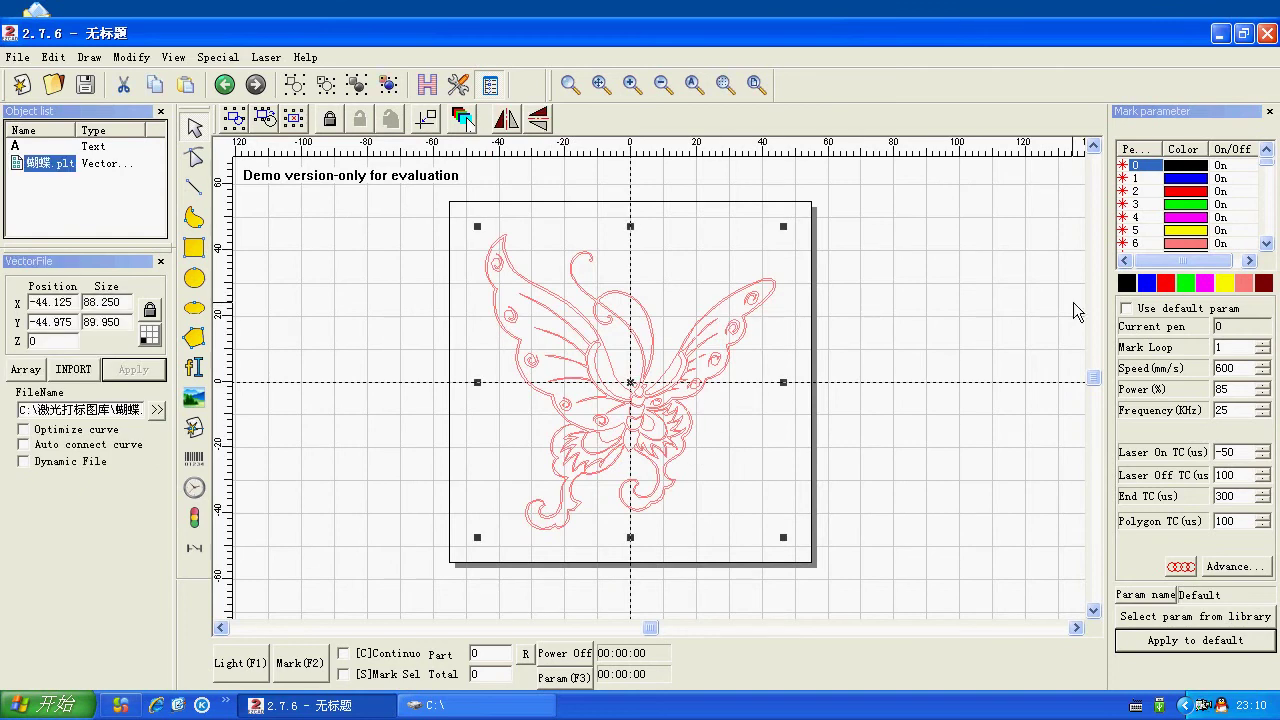
left_click(1124, 284)
left_click(789, 339)
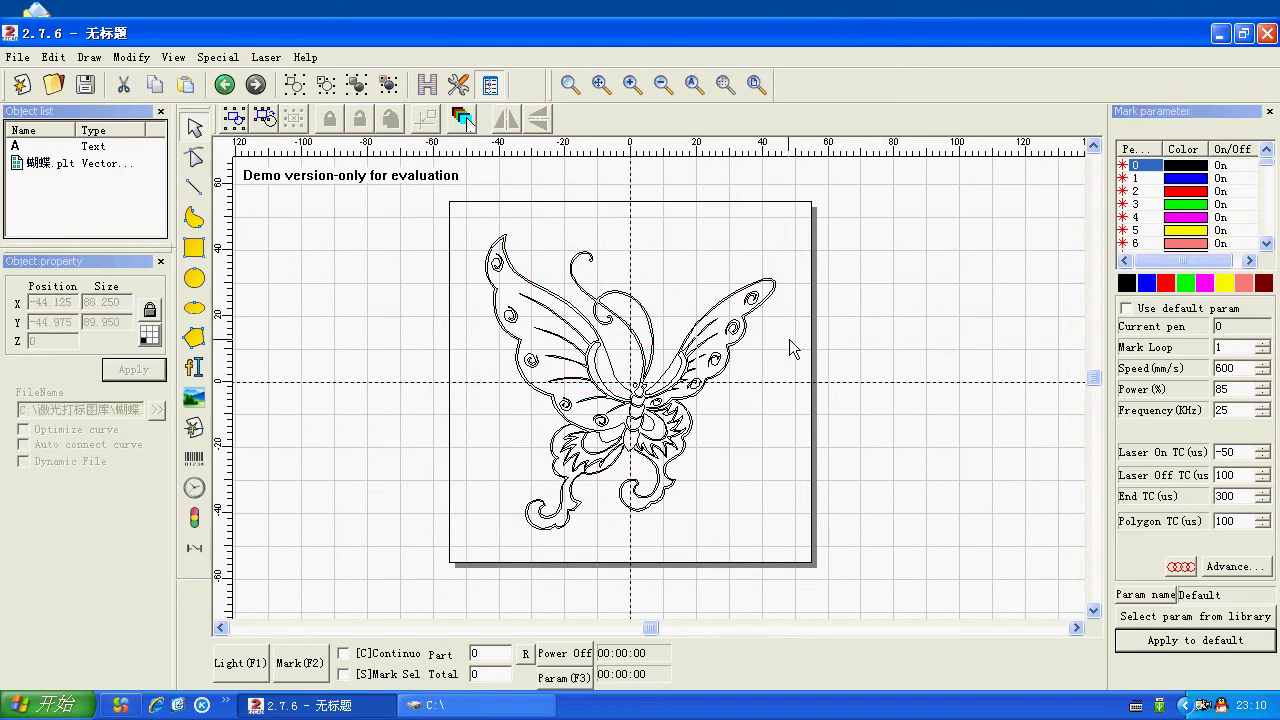
- Set the butterfly's X size to 60 mm and move it to the workspace centre
left_click(700, 342)
double_click(89, 298)
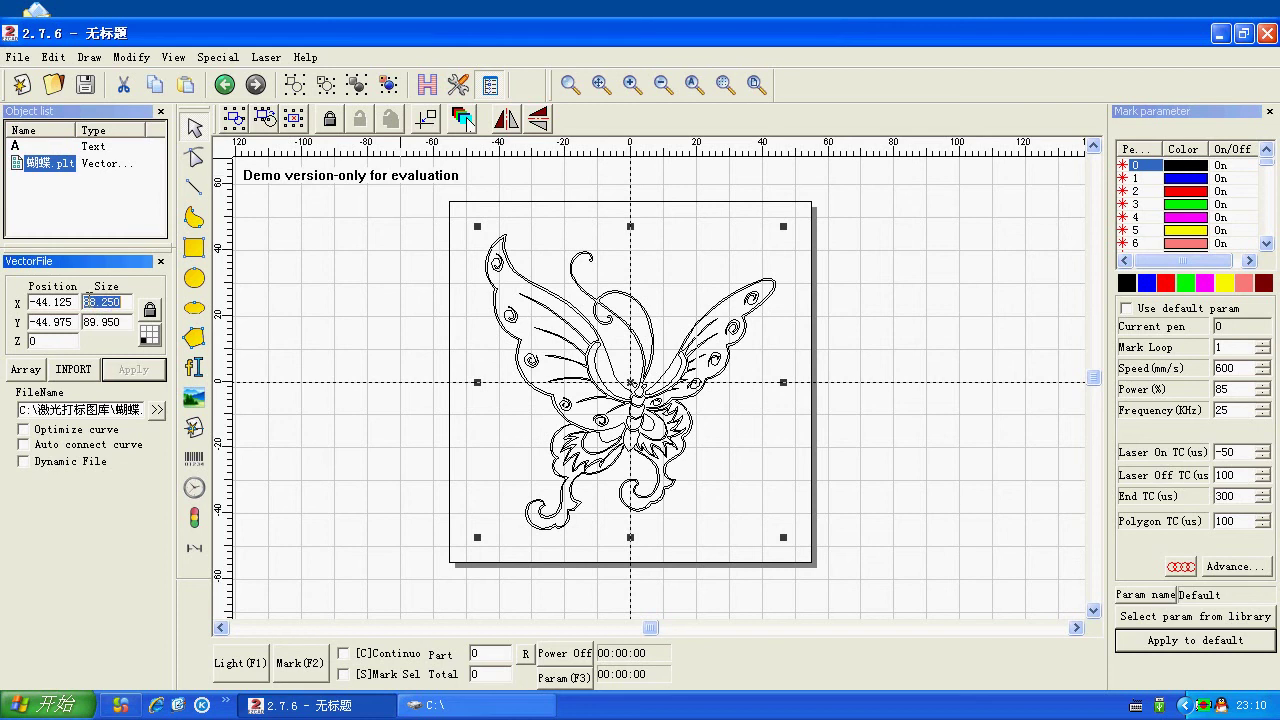
type("60")
left_click(148, 370)
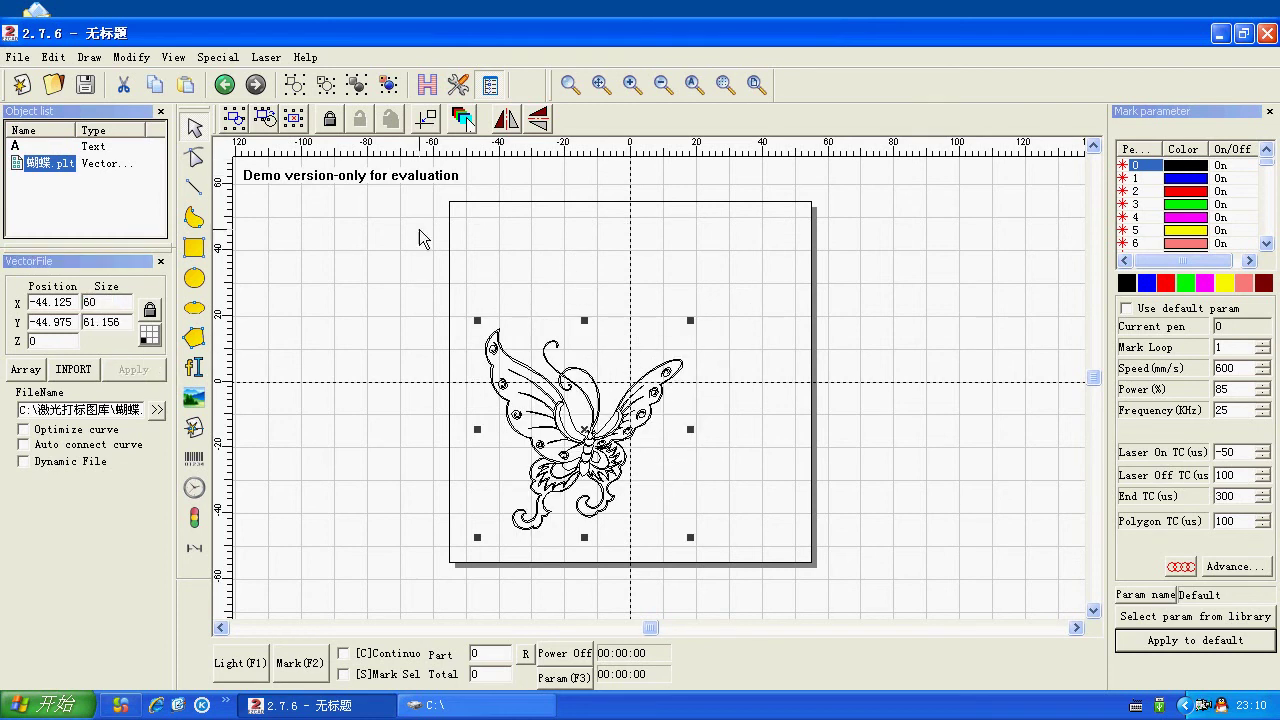
left_click(426, 118)
- Hatch the butterfly with 45-degree lines 0.038 mm apart using pen 0, and delete it from the workspace
left_click(427, 84)
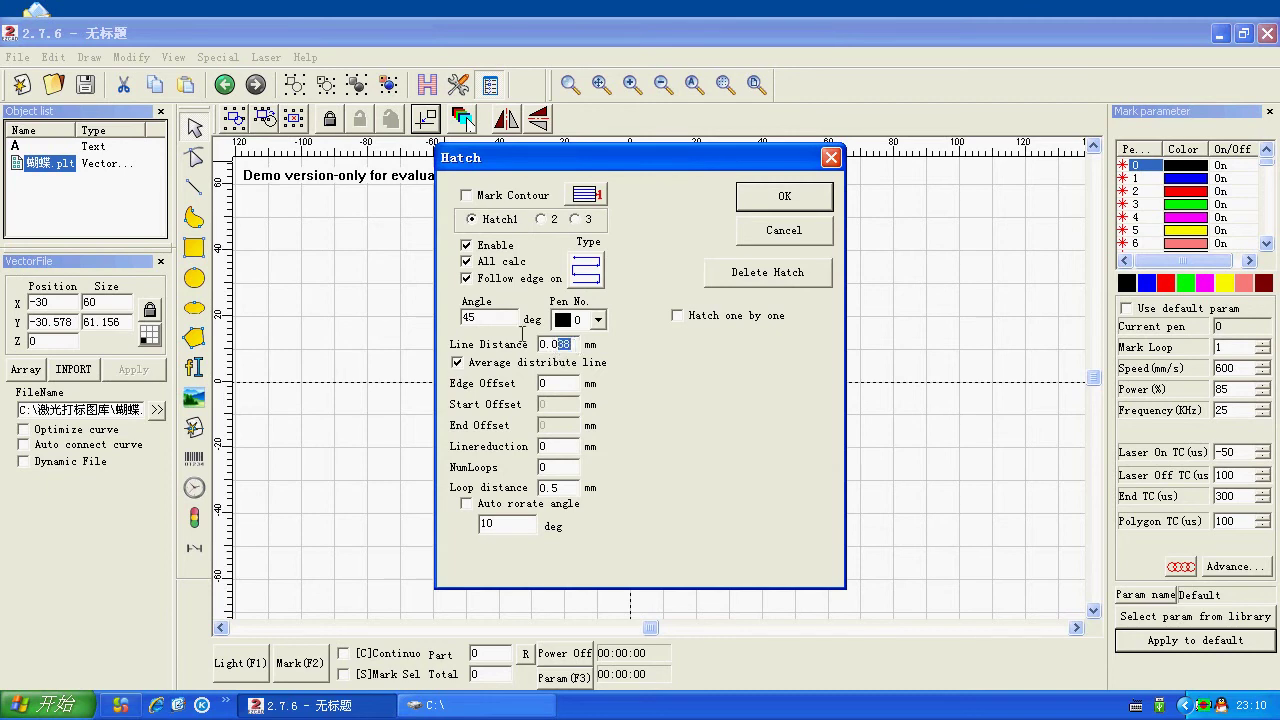
left_click(760, 200)
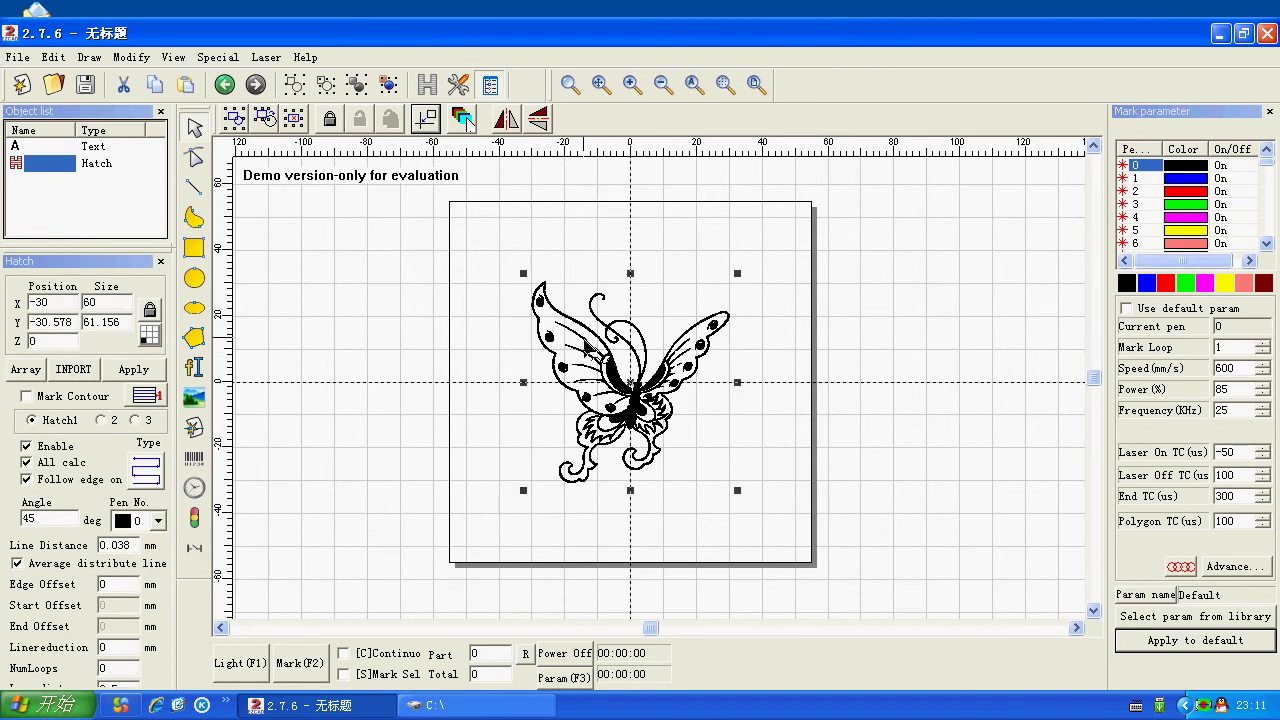
key("Delete")
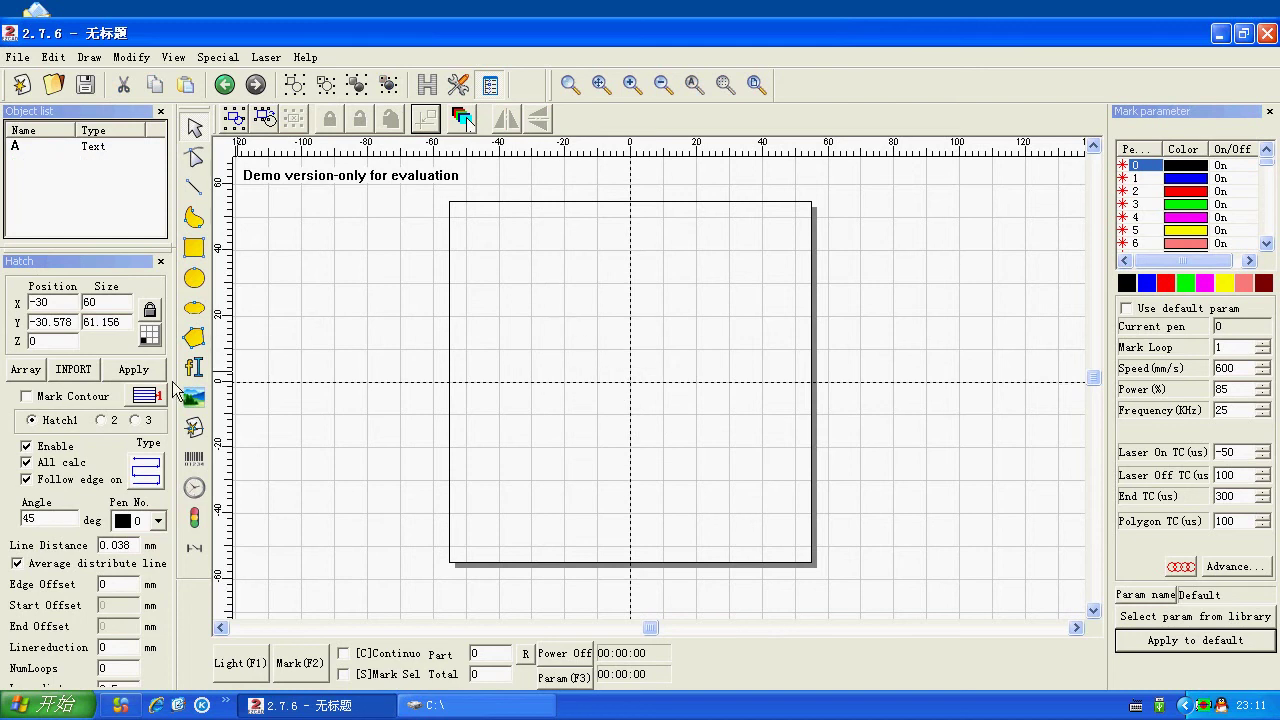
- Import the seated Buddha vector file 佛祖1.plt from the 激光打标图库 folder
left_click(195, 428)
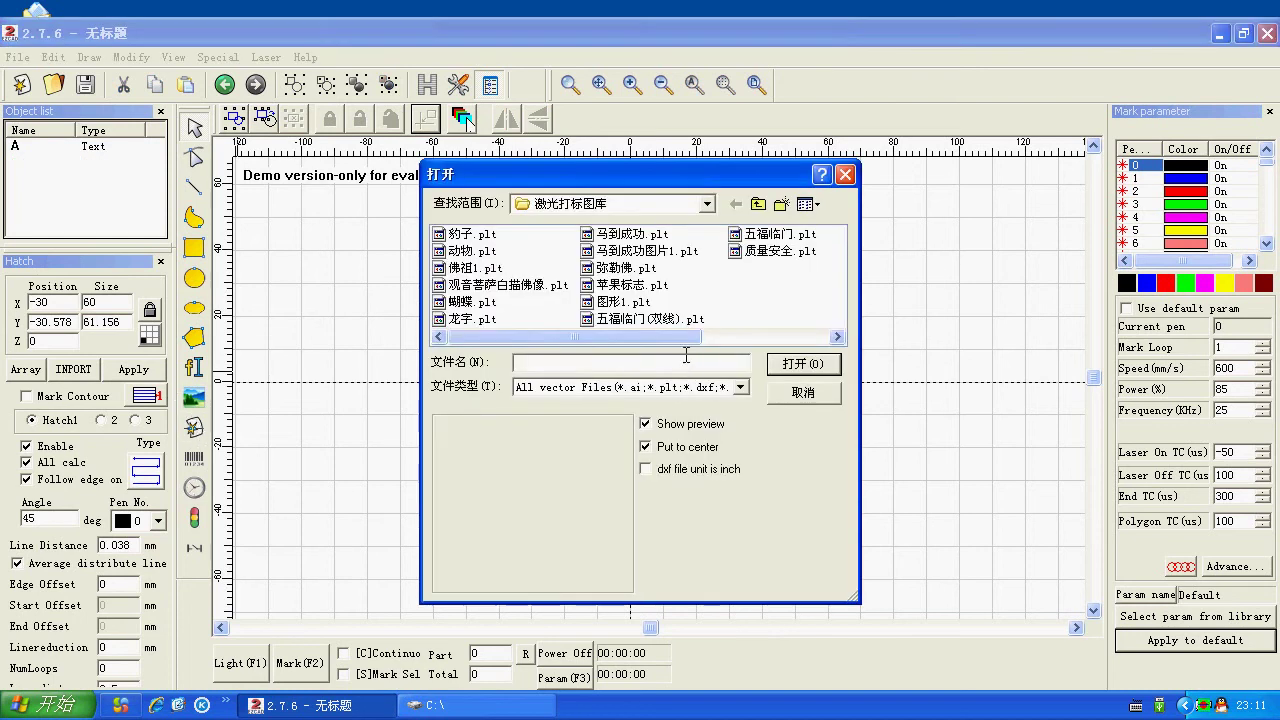
left_click(626, 268)
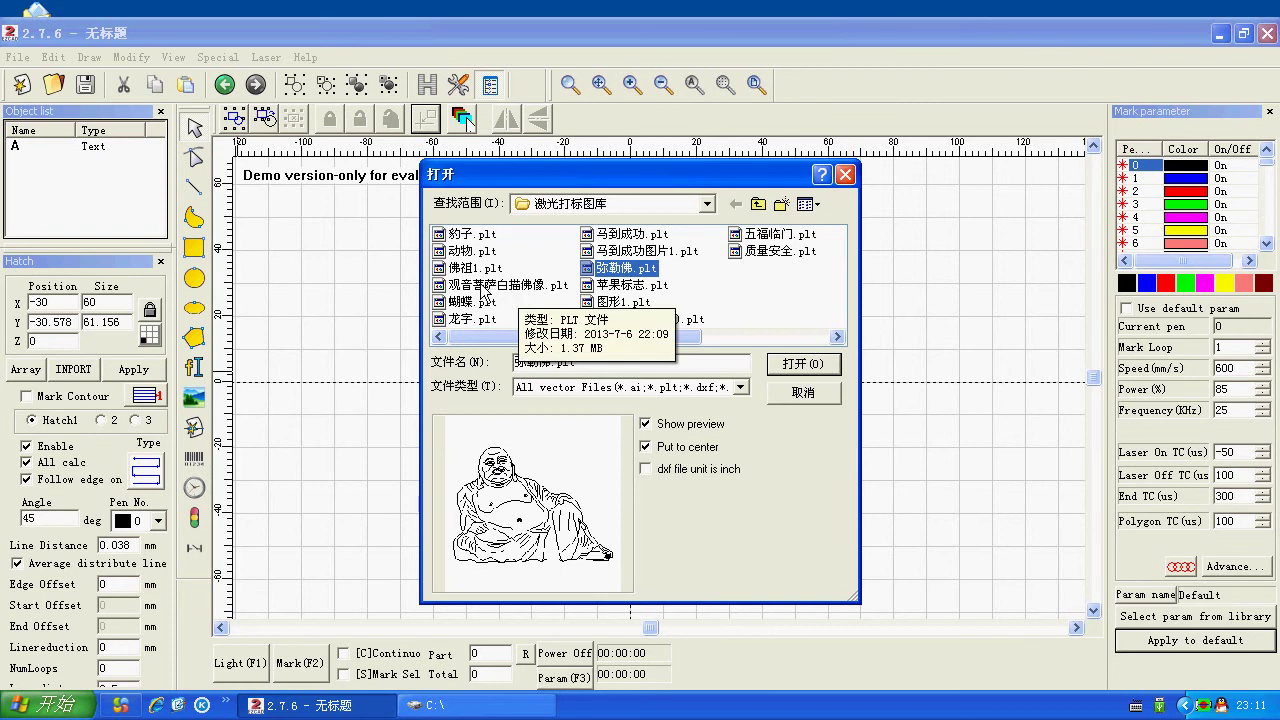
left_click(627, 255)
left_click(627, 236)
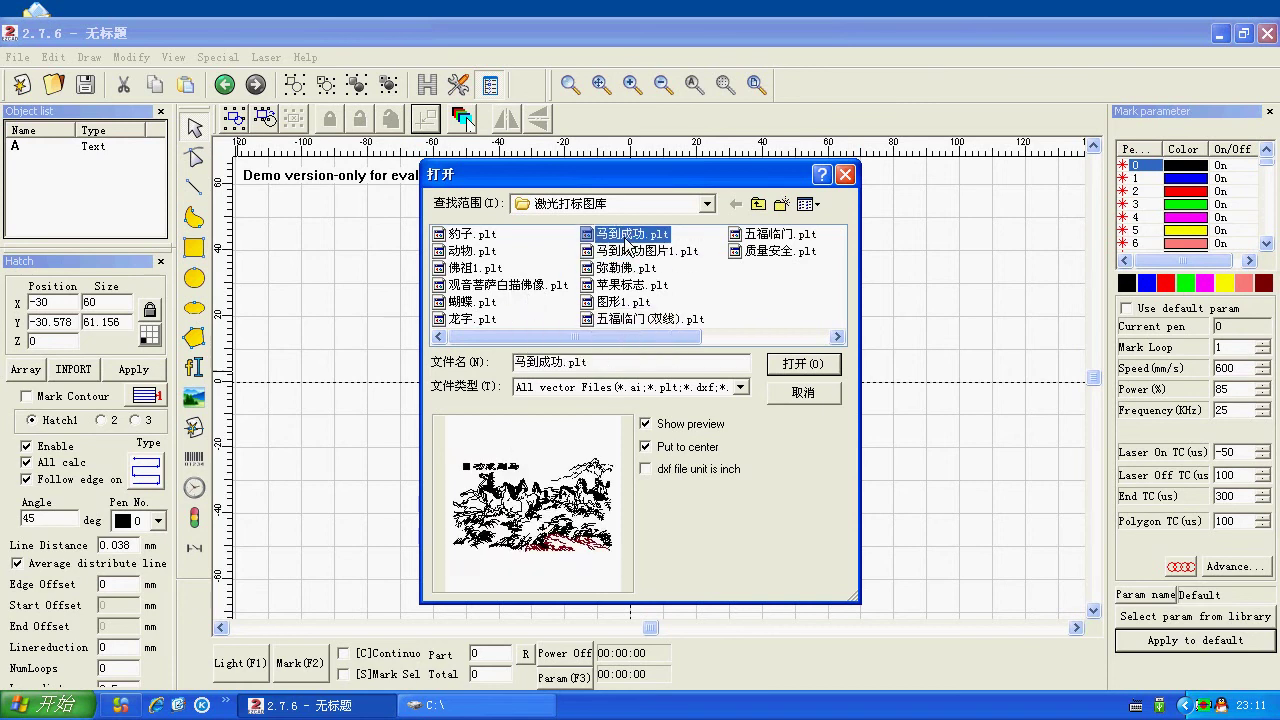
left_click(470, 269)
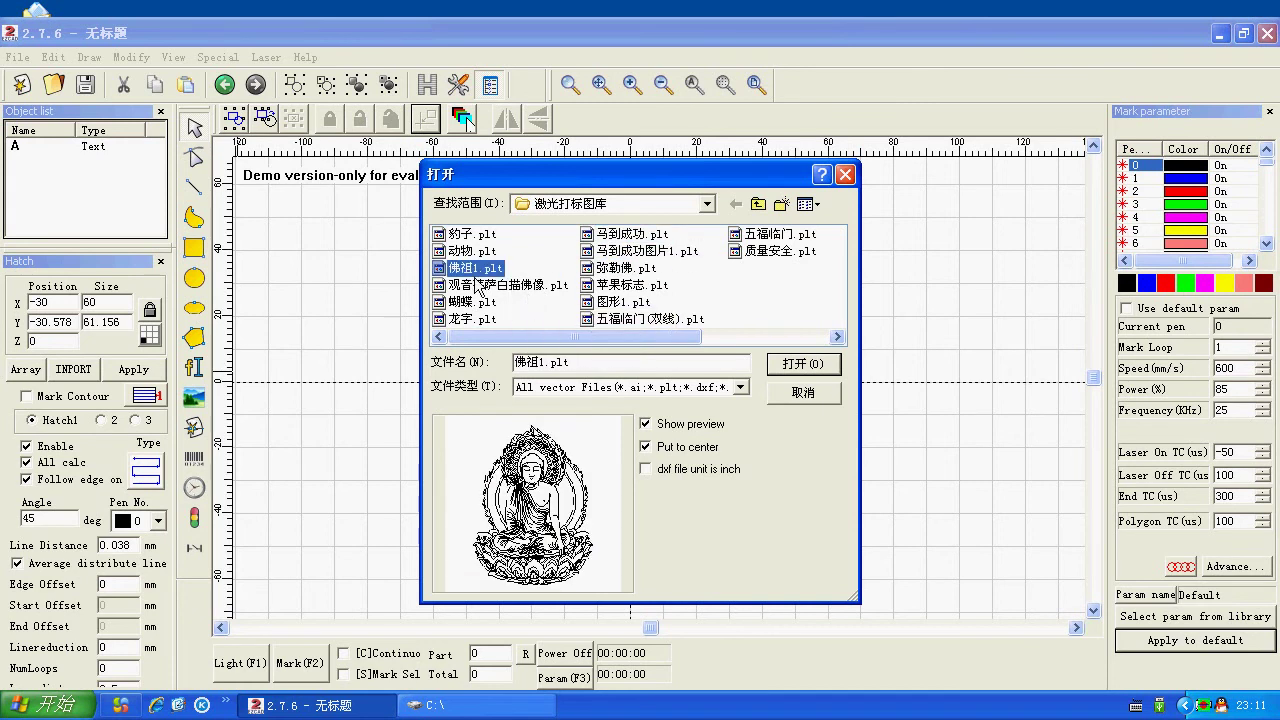
left_click(804, 364)
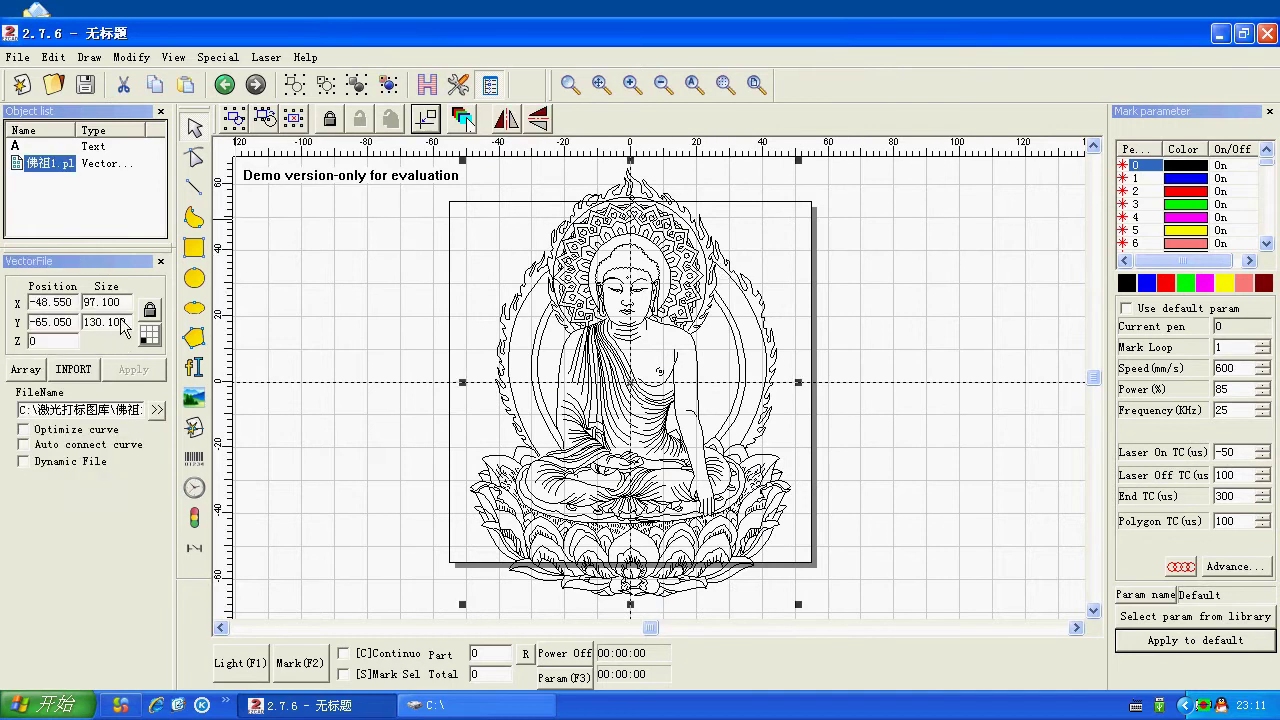
- Set the Buddha drawing's Y size to 80 mm and move it to the workspace centre
double_click(118, 322)
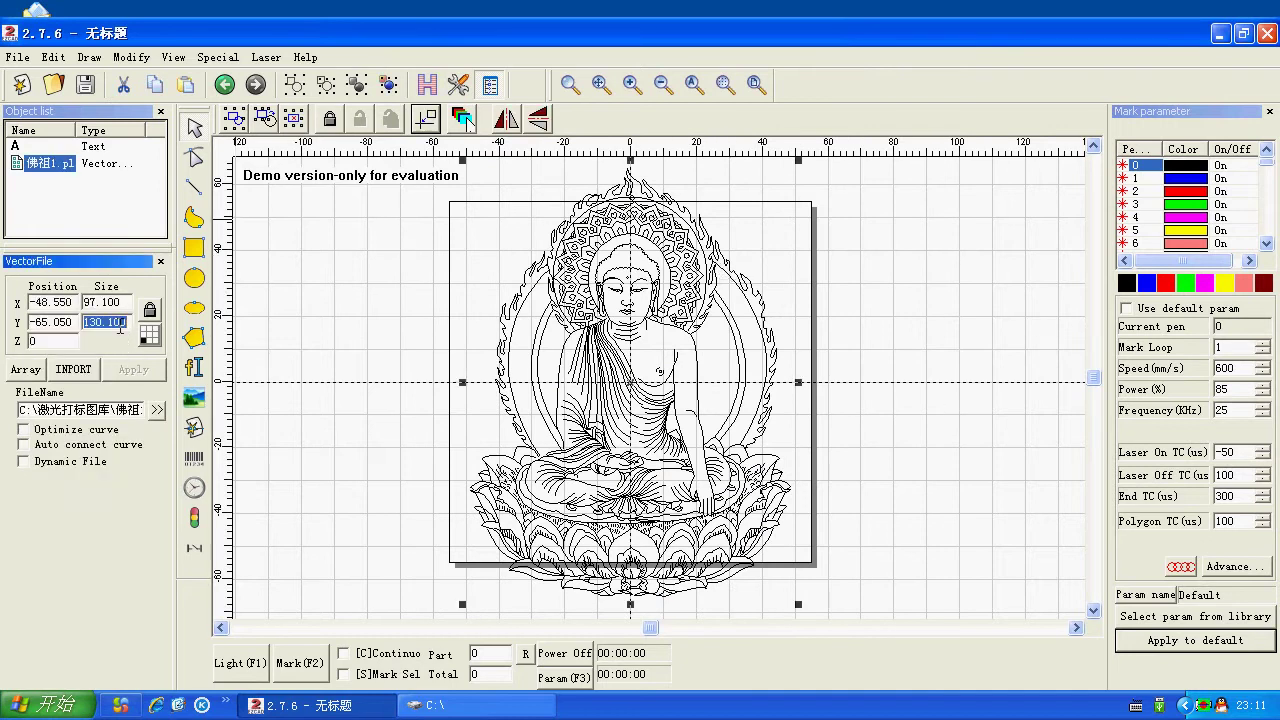
type("80")
left_click(145, 372)
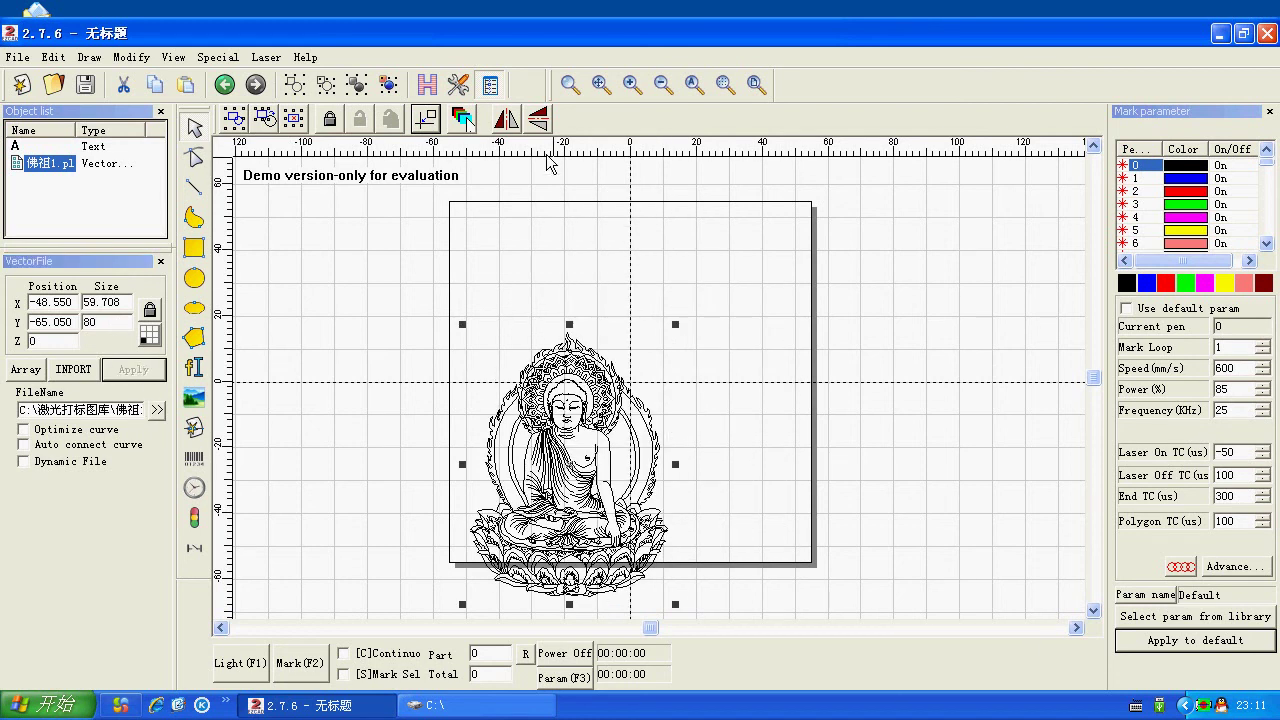
left_click(425, 118)
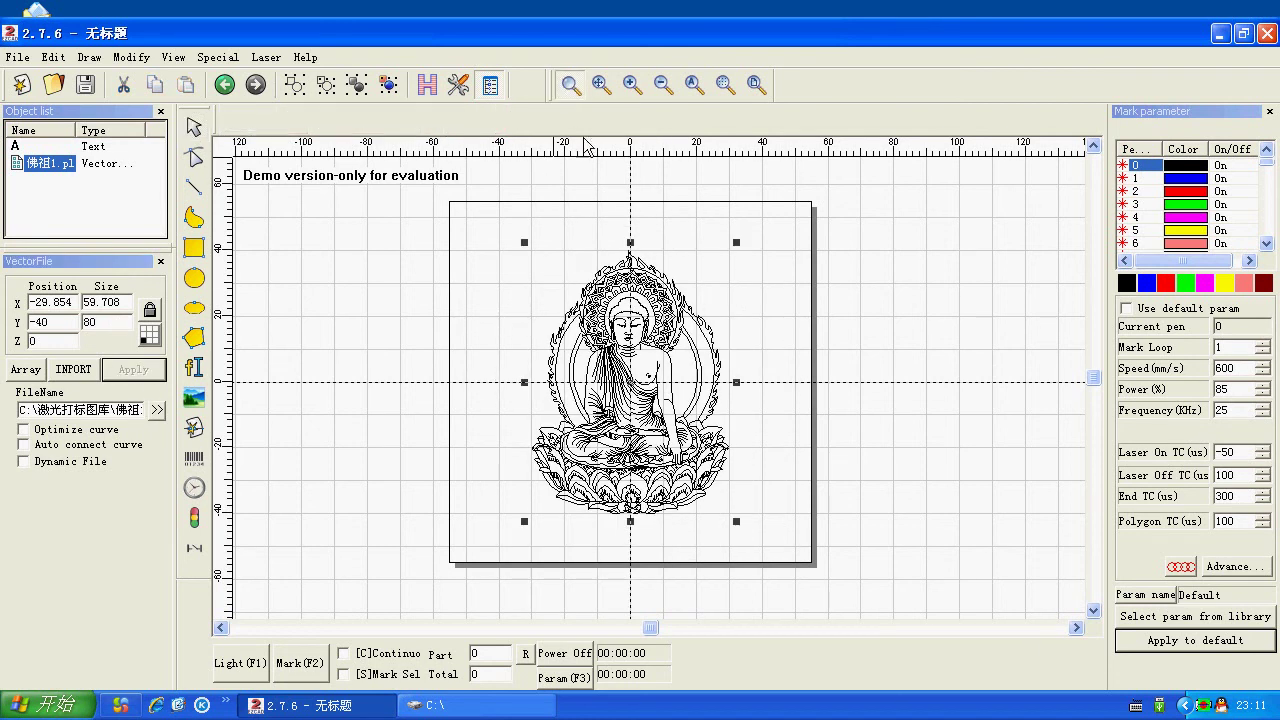
- Break the whole Buddha drawing apart into separate curves and deselect them
left_click_drag(457, 203, 834, 551)
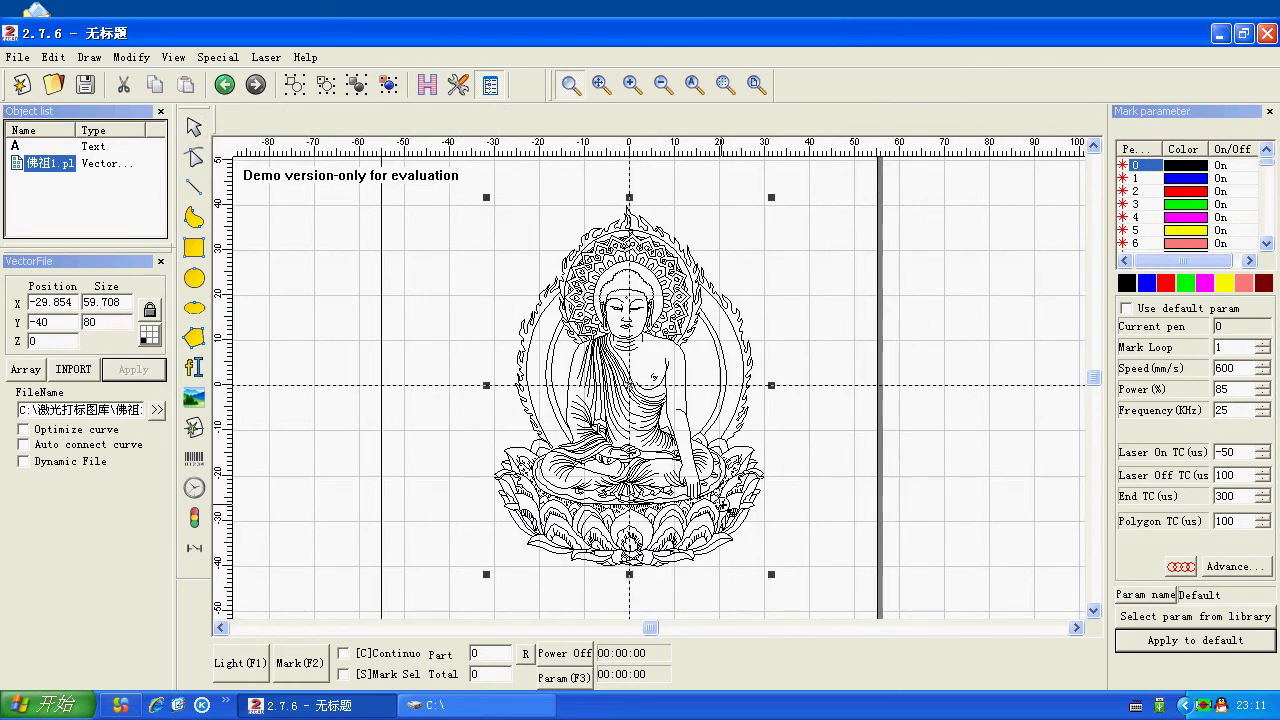
left_click(193, 129)
left_click(457, 323)
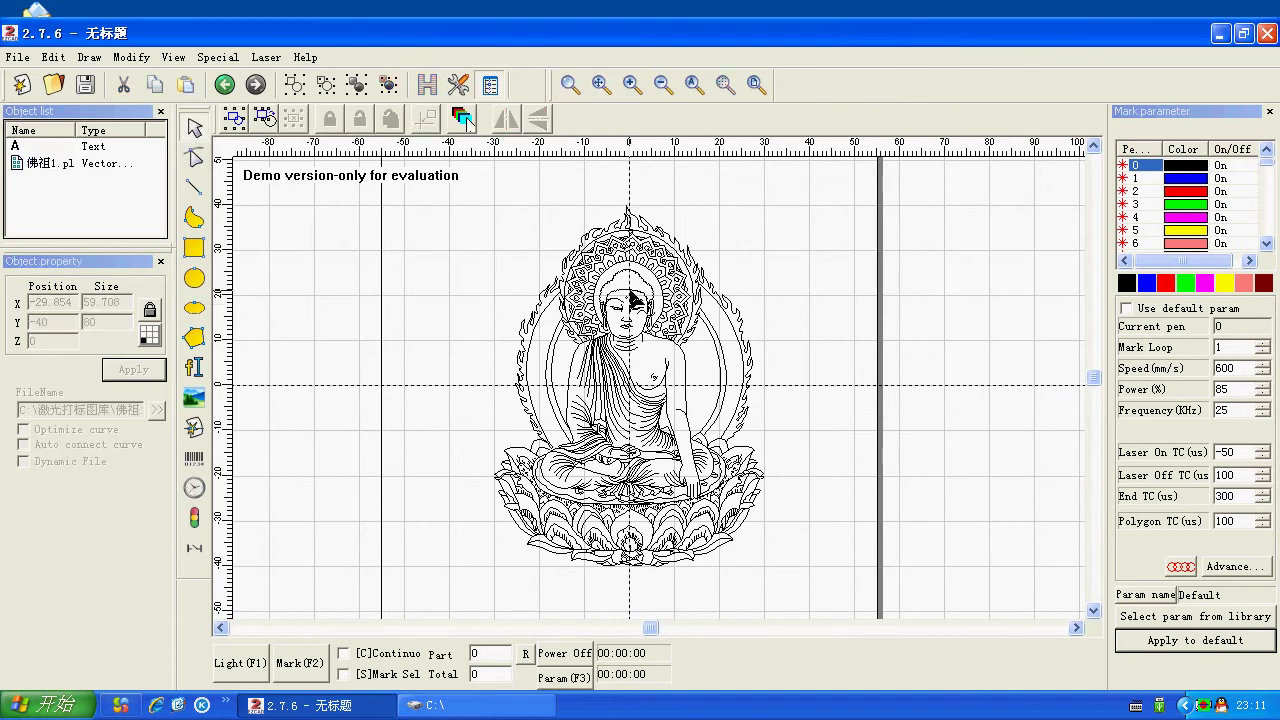
left_click(633, 293)
key("ctrl+k")
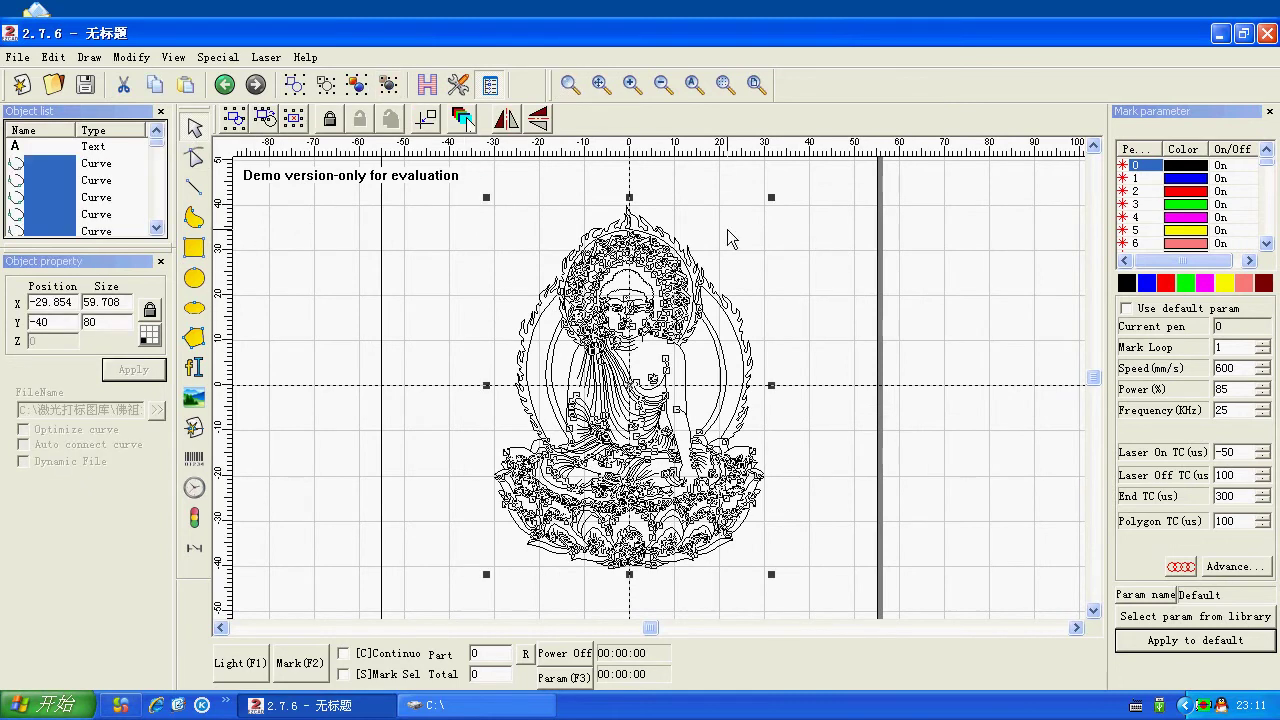
left_click(810, 242)
- Hatch the Buddha's hair outline with 45-degree lines 0.038 mm apart using pen 0
left_click(570, 86)
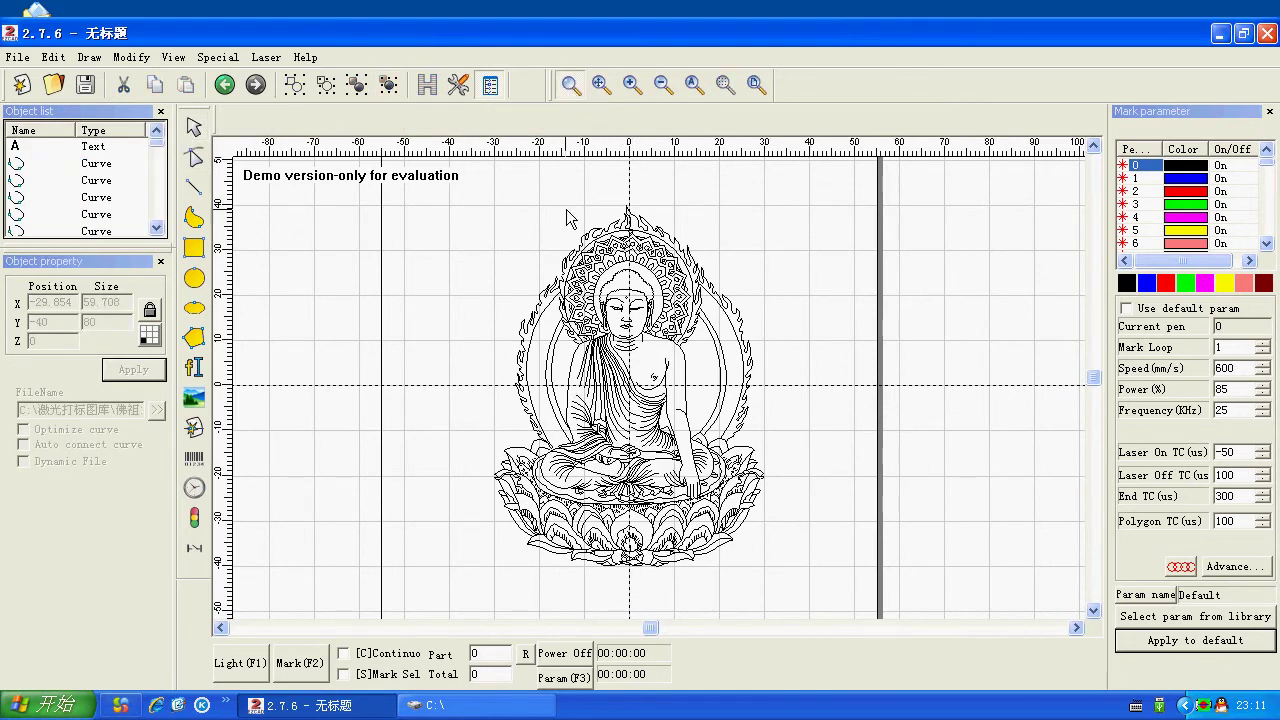
left_click_drag(625, 308, 760, 383)
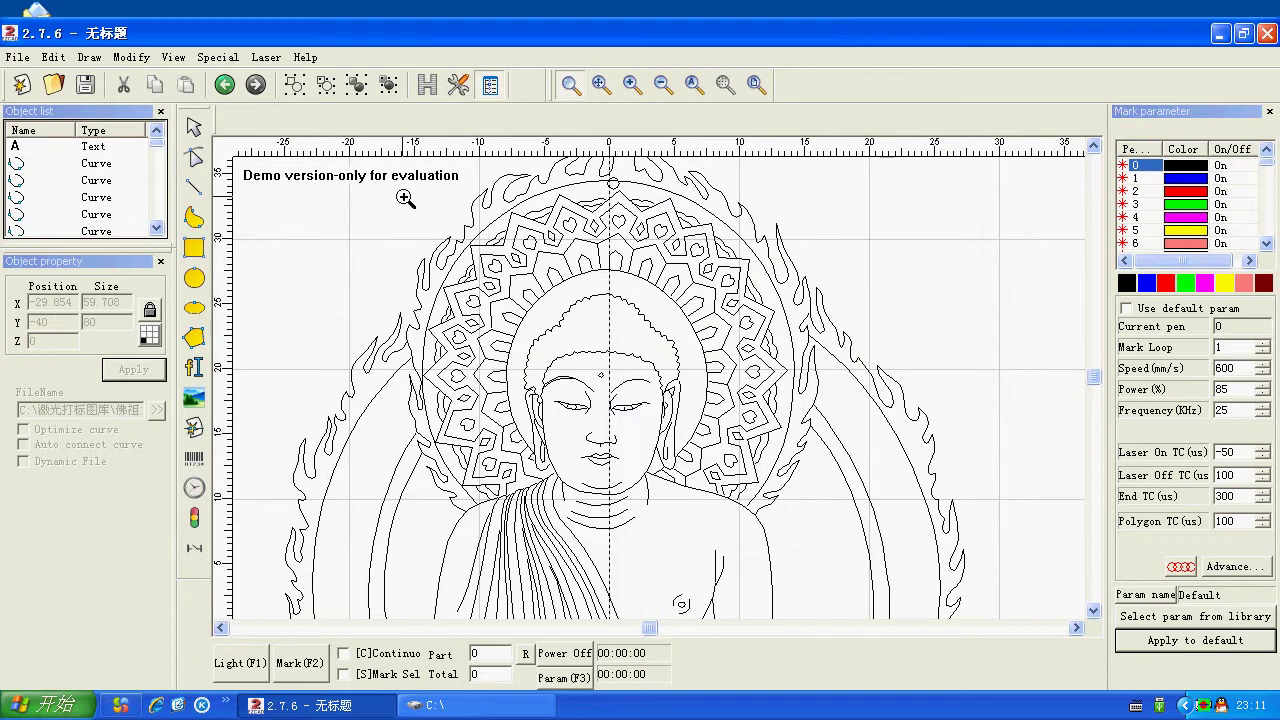
left_click_drag(374, 196, 917, 609)
left_click(195, 128)
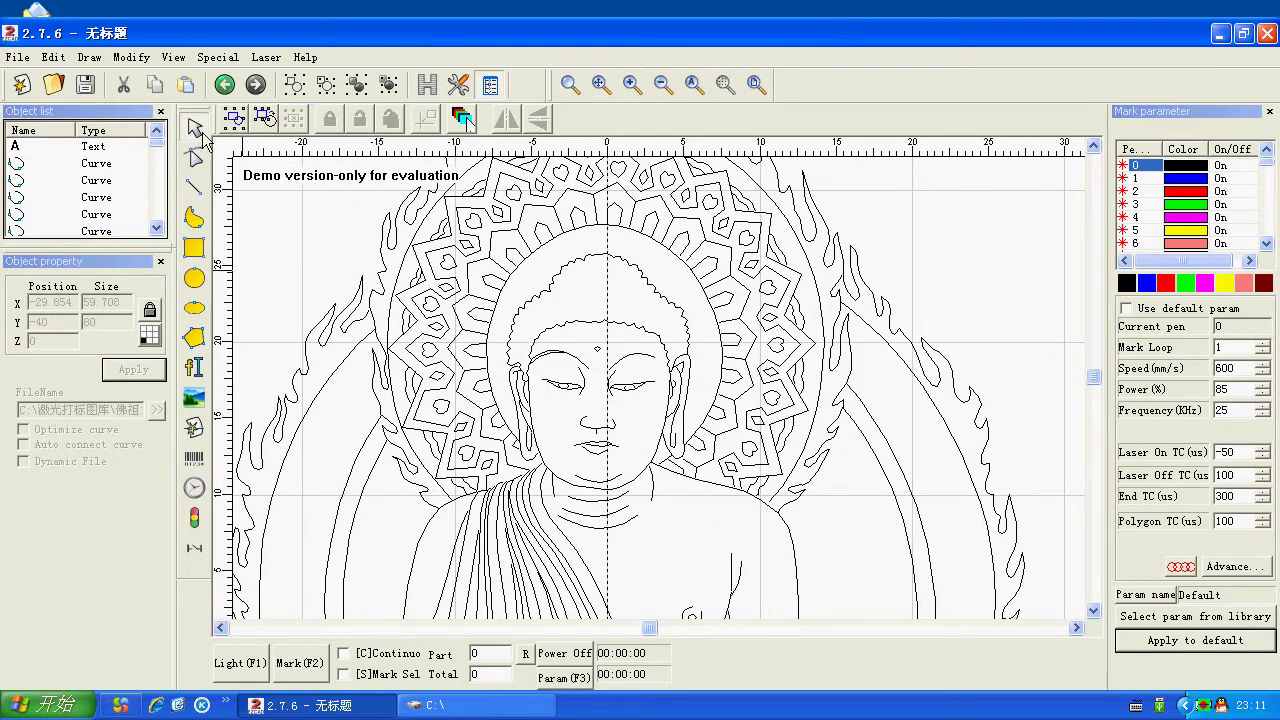
left_click(662, 293)
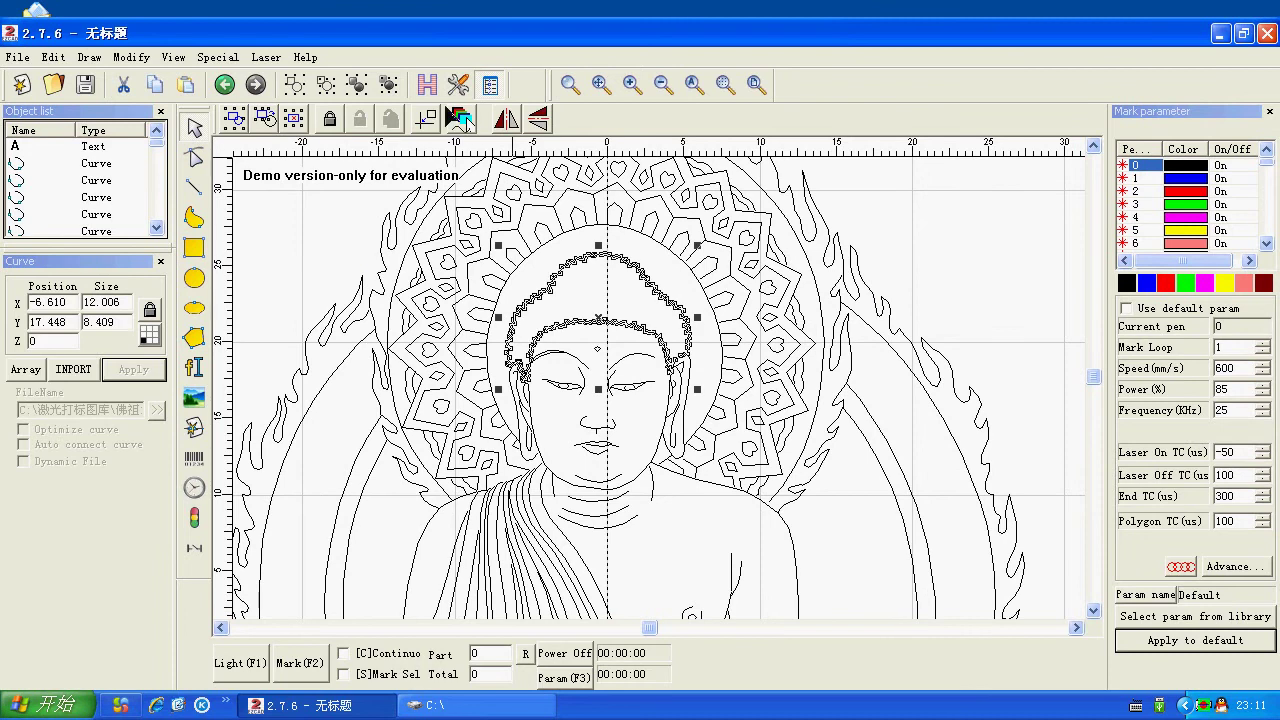
left_click(430, 88)
left_click(770, 203)
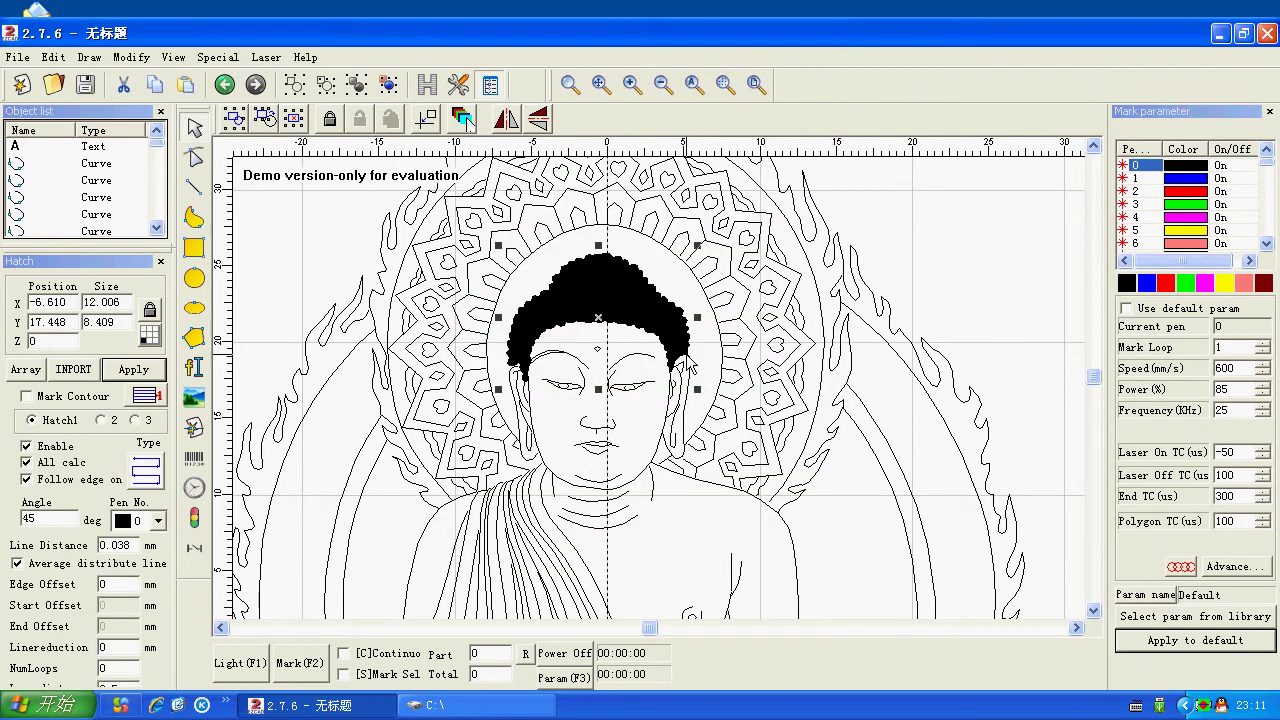
- Hatch the small circle on the Buddha's chest with the same 45-degree, 0.038 mm settings
left_click(570, 84)
left_click_drag(630, 543, 742, 605)
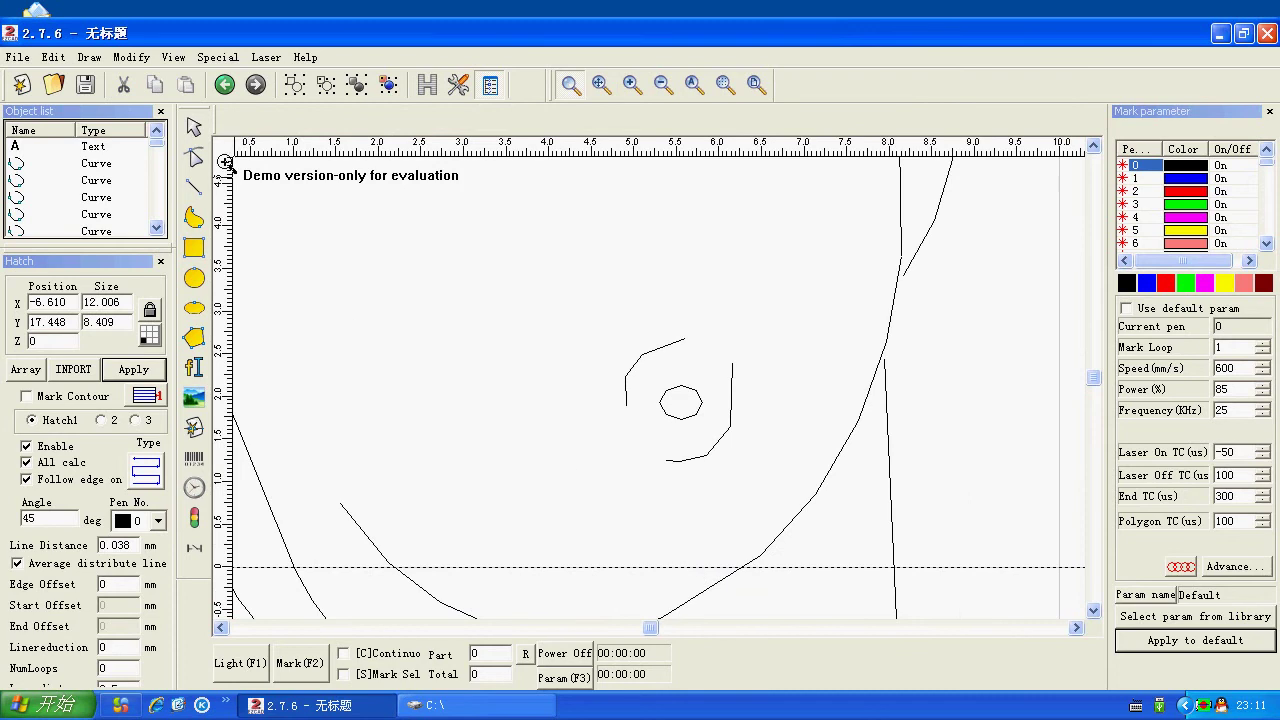
left_click(194, 127)
left_click(699, 406)
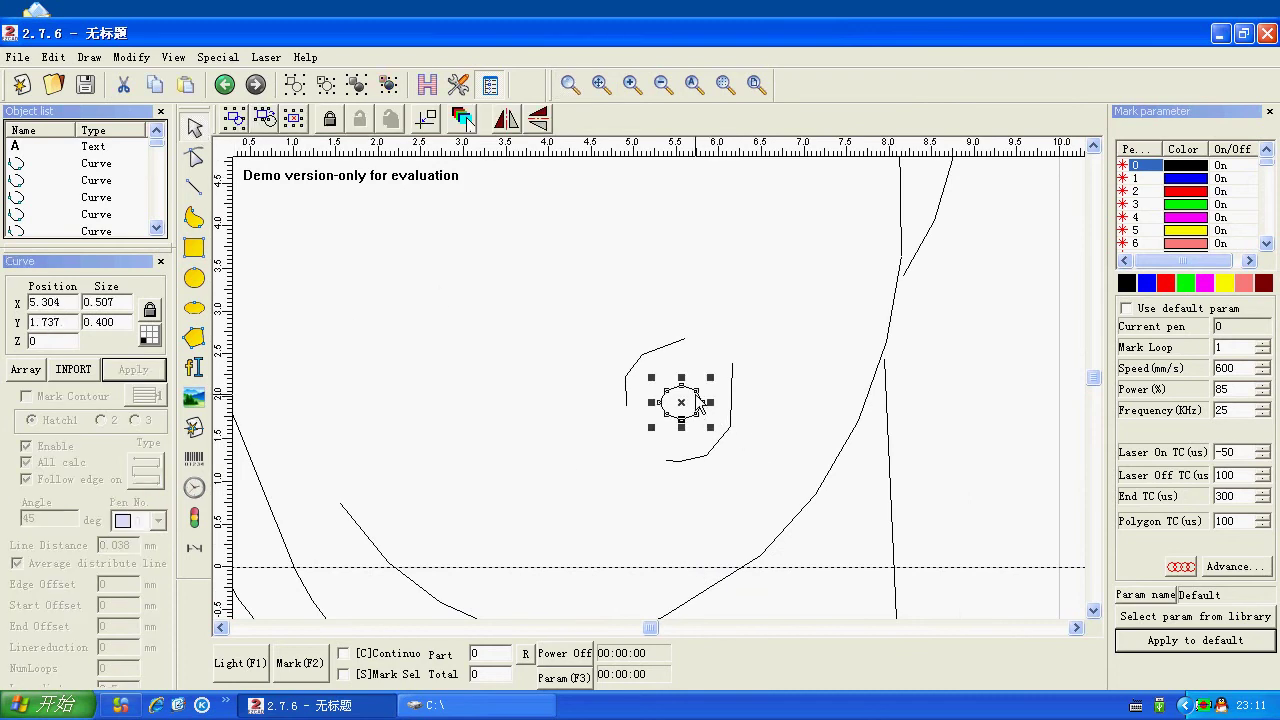
left_click(427, 85)
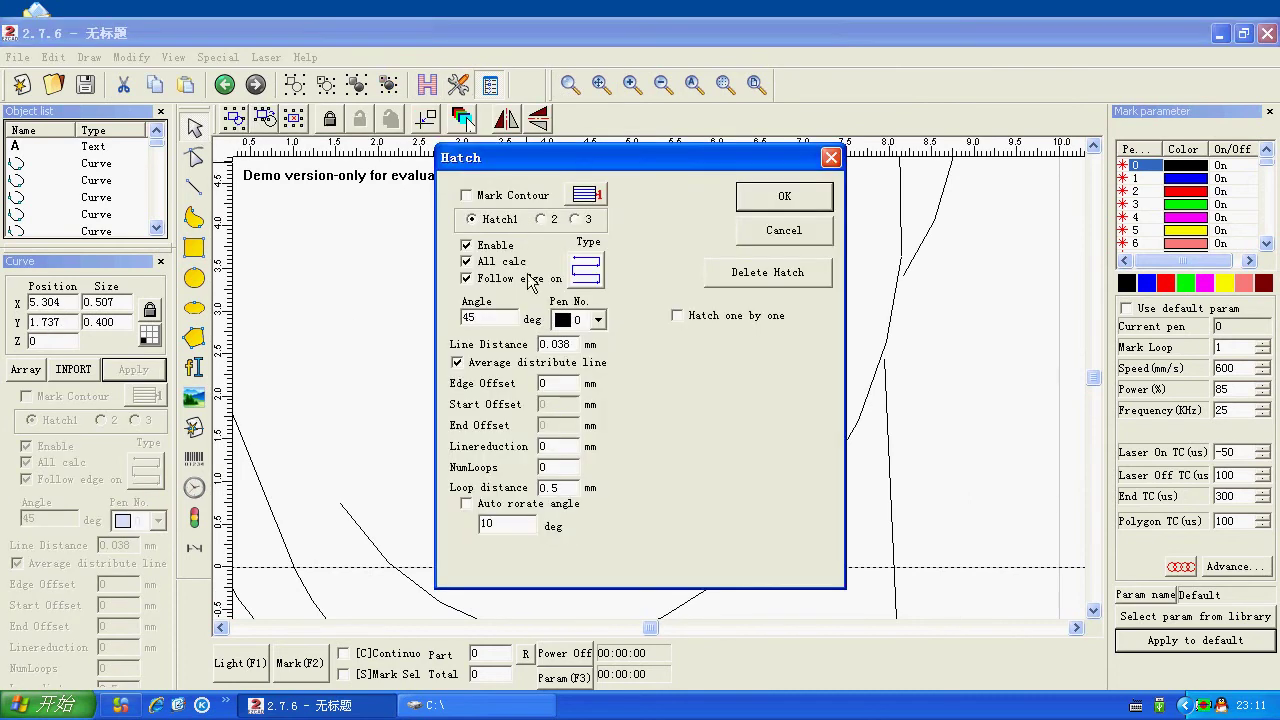
left_click(782, 195)
- Hatch the two lowest heart ornaments on the left side of the halo at 45 degrees with 0.038 mm line distance
scroll(686, 429, "down", 5)
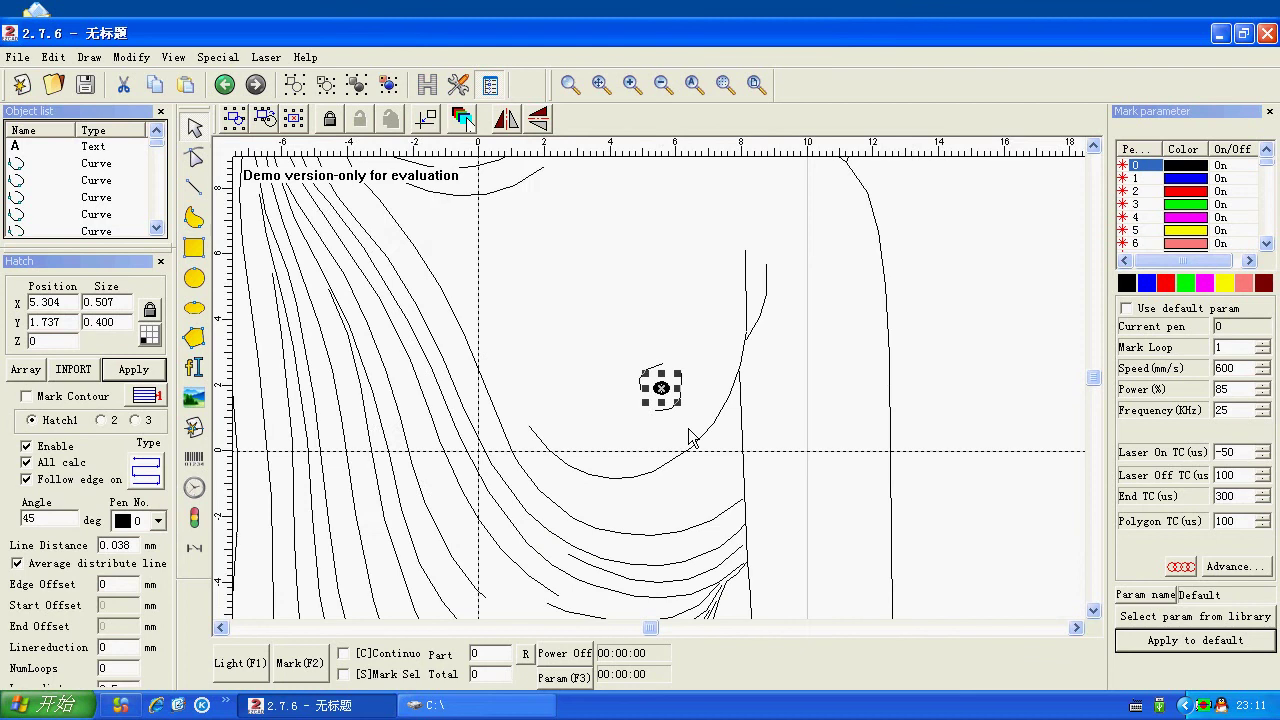
scroll(690, 437, "down", 3)
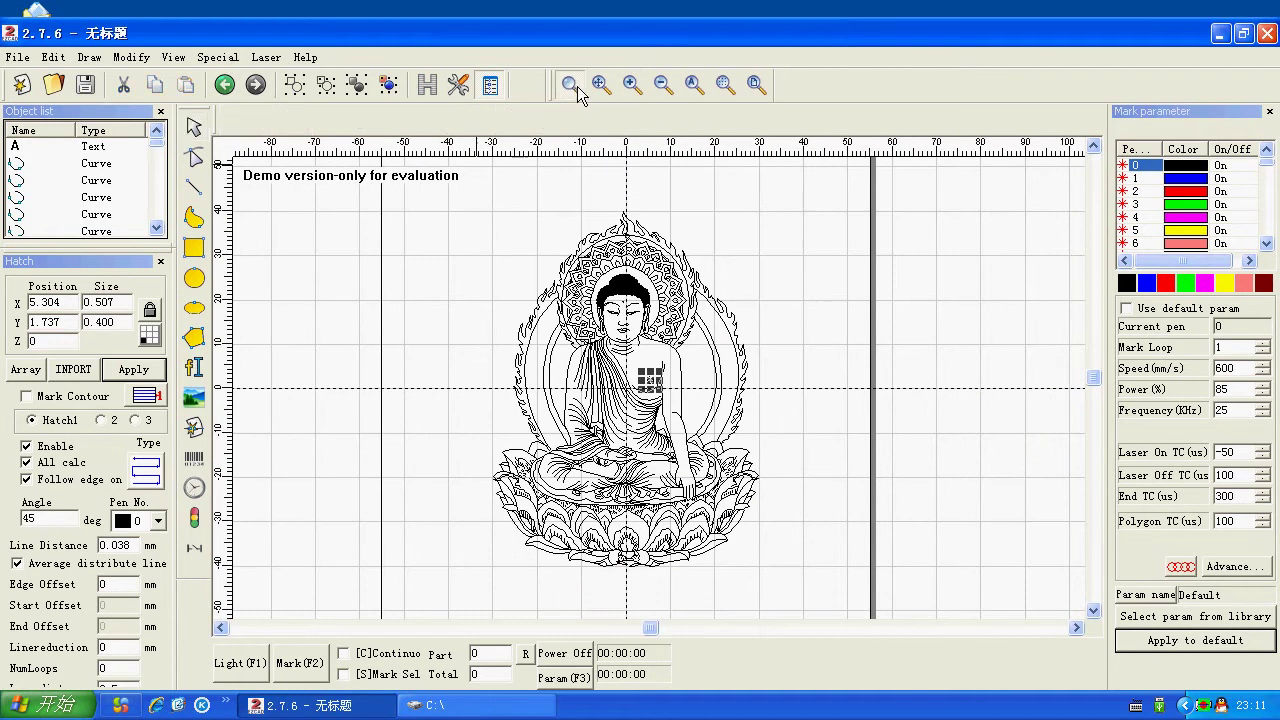
left_click_drag(508, 201, 739, 381)
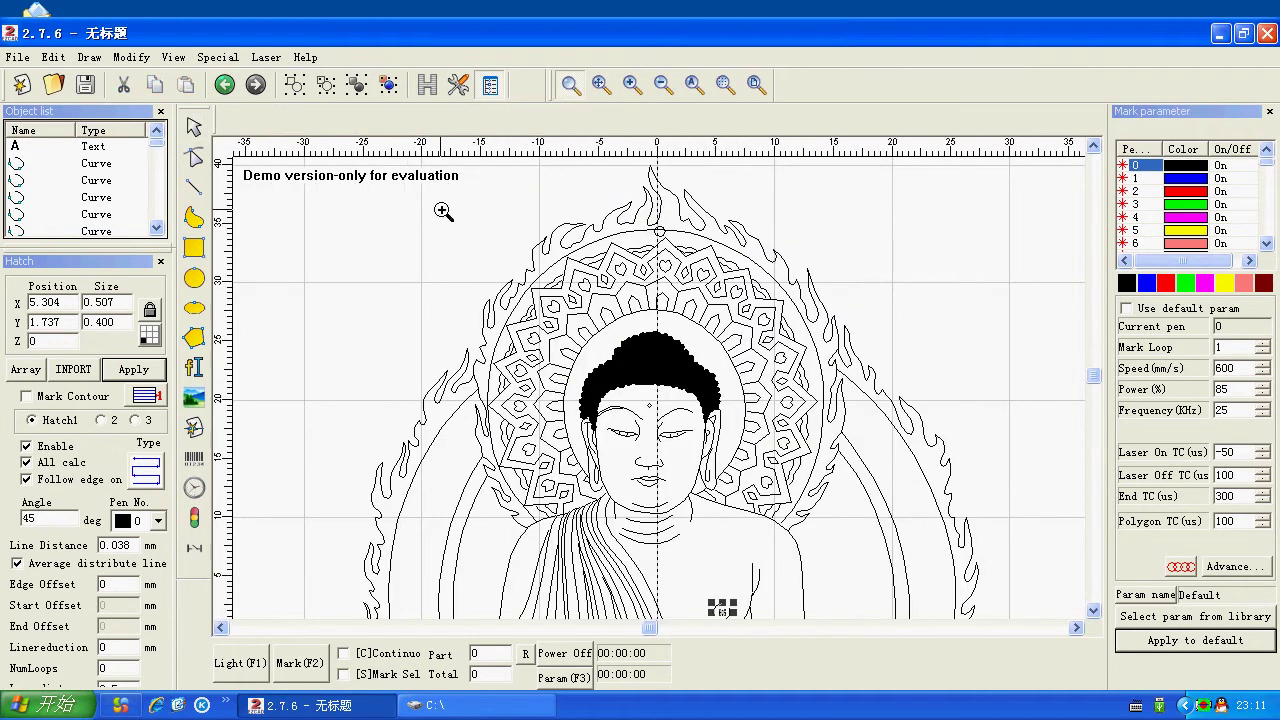
left_click_drag(441, 210, 887, 532)
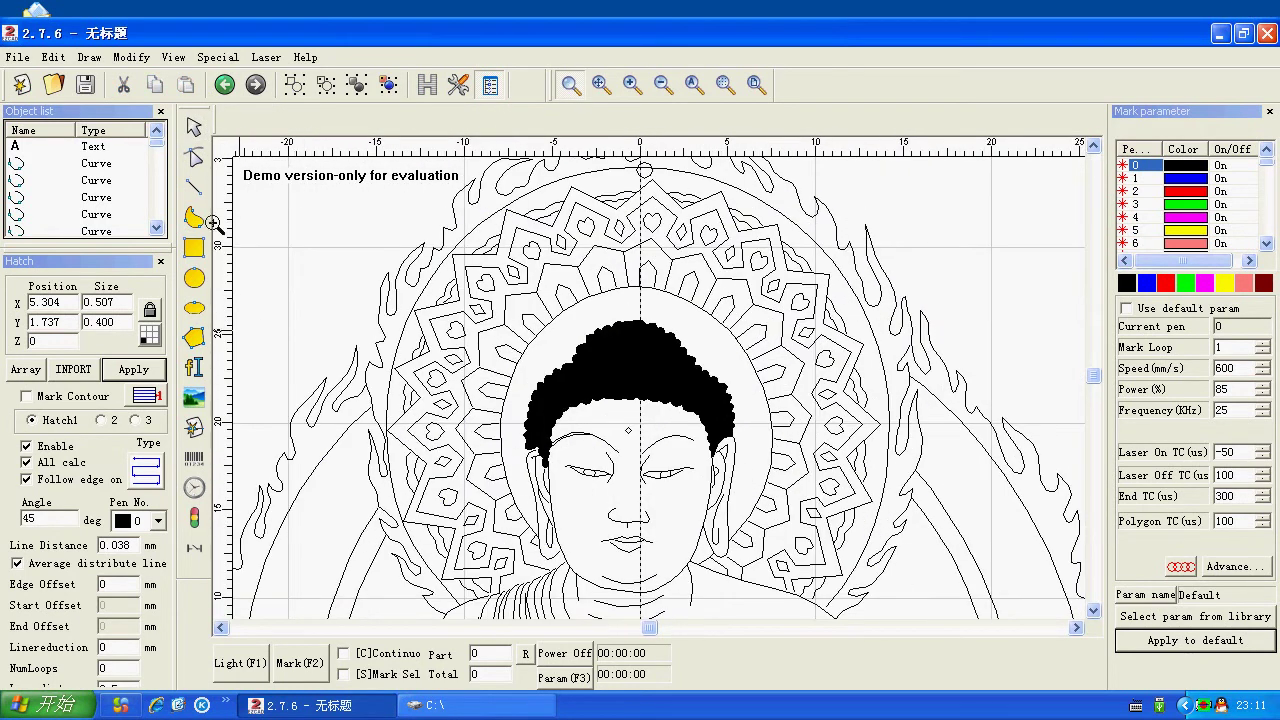
left_click(194, 127)
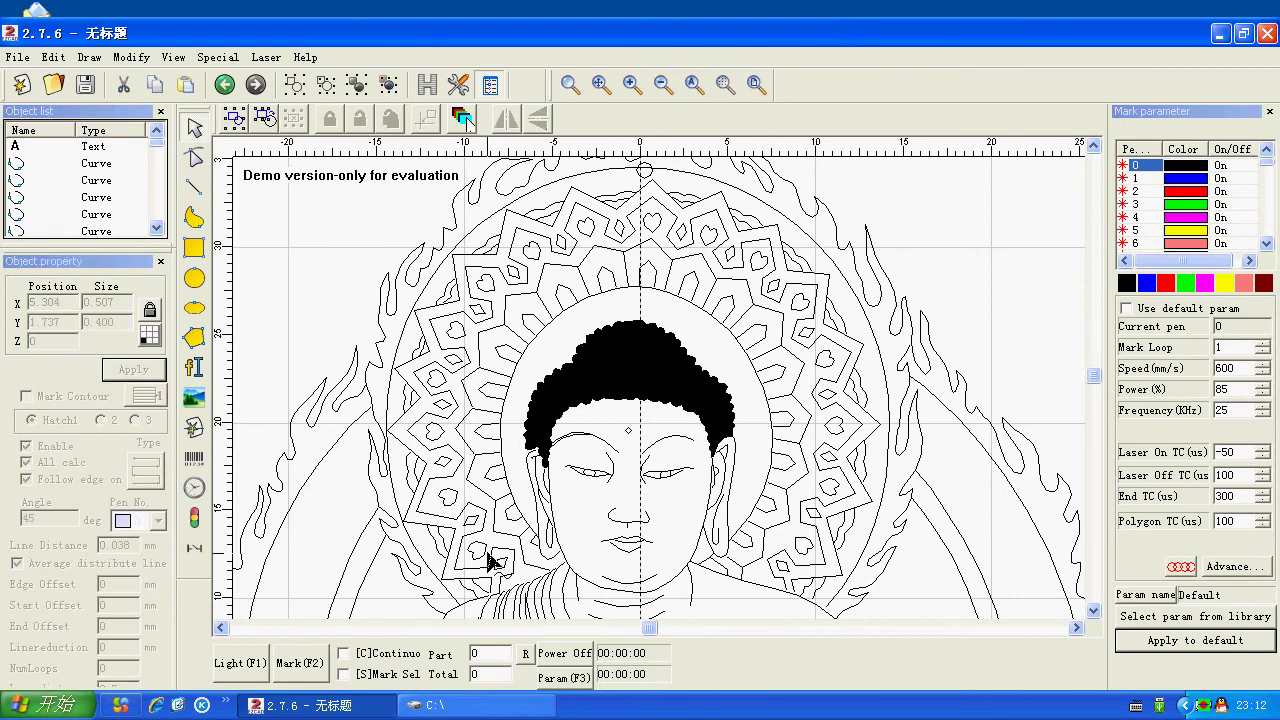
left_click(490, 562)
left_click(433, 82)
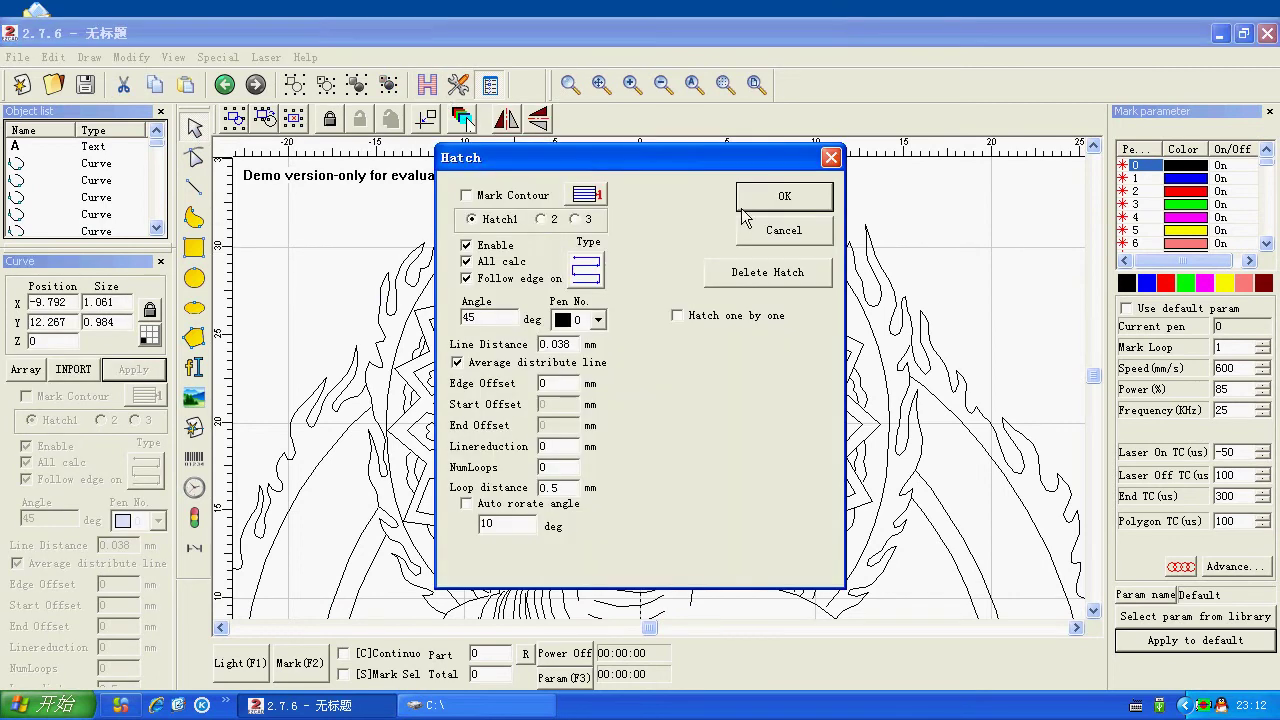
left_click(760, 198)
left_click(460, 506)
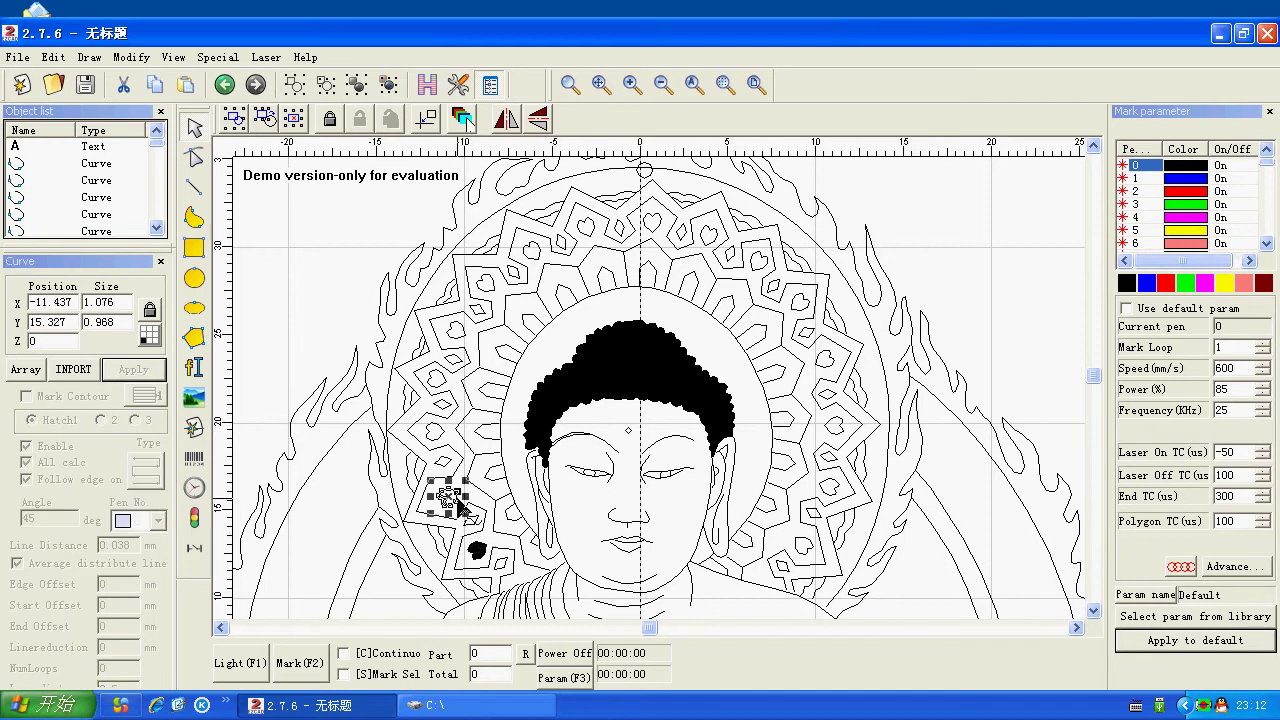
left_click(427, 84)
left_click(773, 198)
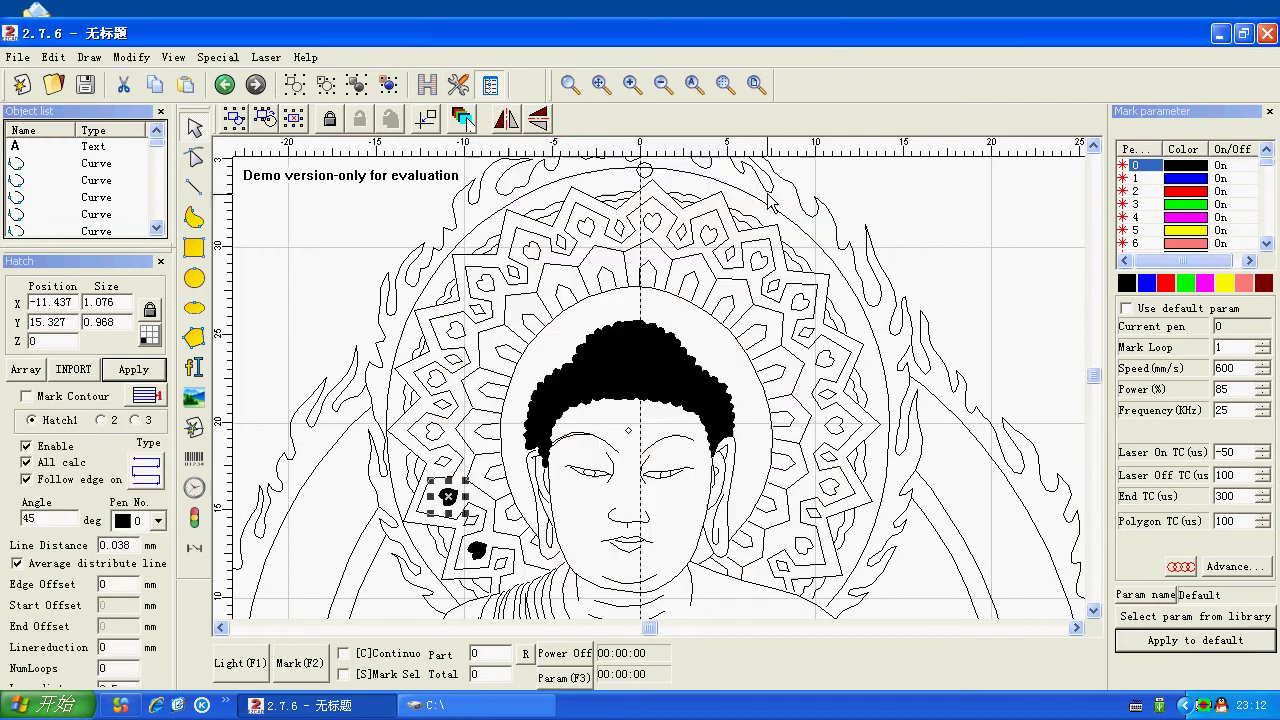
- Hatch the next three heart ornaments up the left side of the halo with the same 45-degree, 0.038 mm settings
left_click(449, 424)
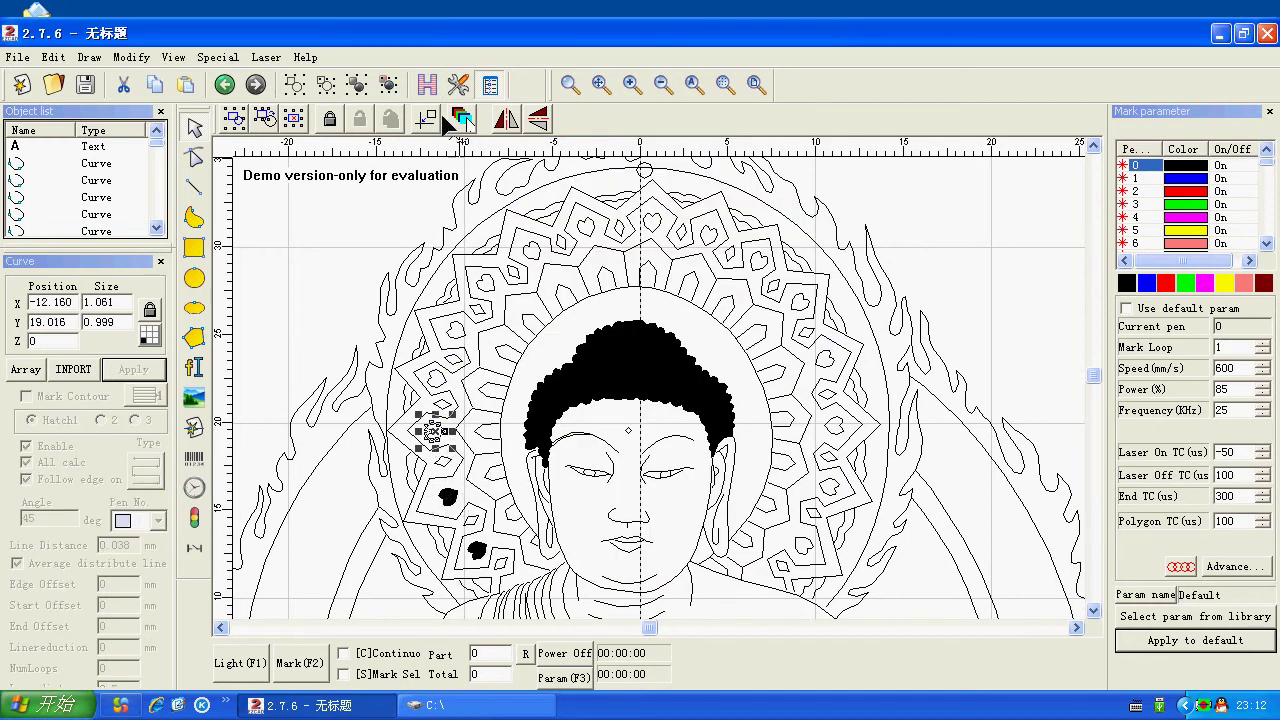
left_click(427, 84)
left_click(762, 200)
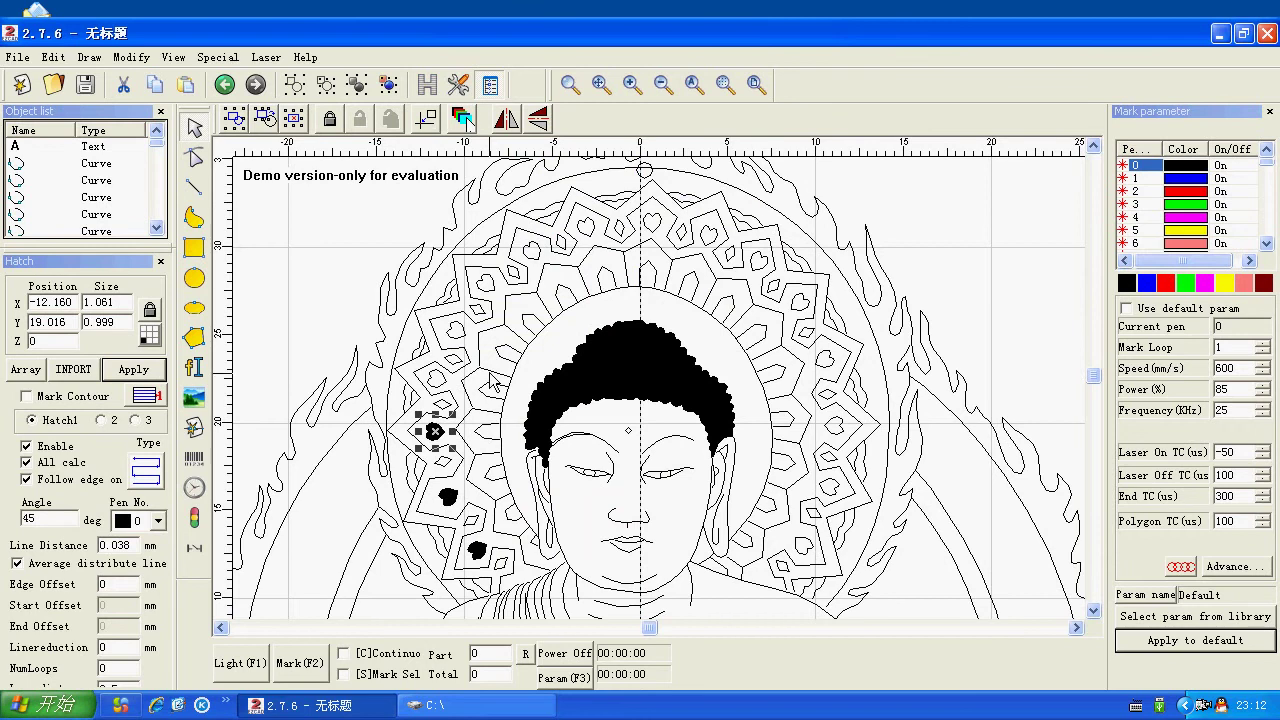
left_click(437, 377)
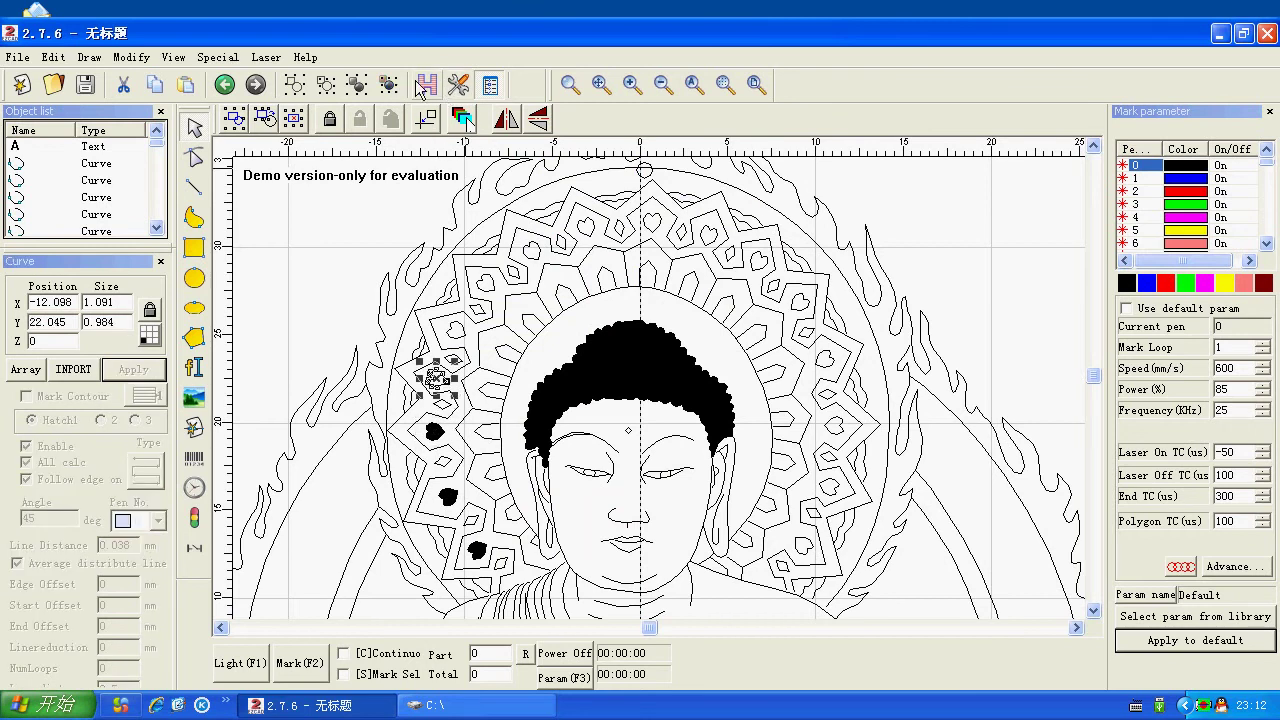
left_click(427, 84)
left_click(760, 200)
left_click(457, 329)
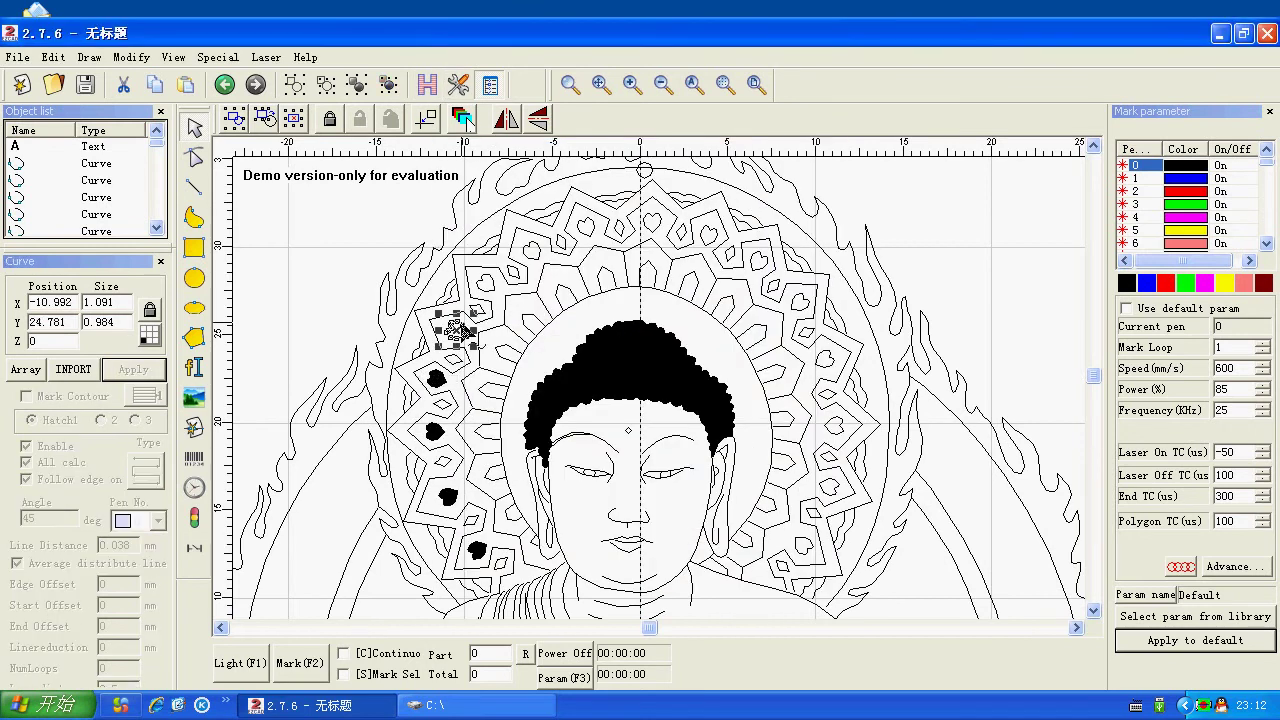
left_click(427, 84)
left_click(770, 196)
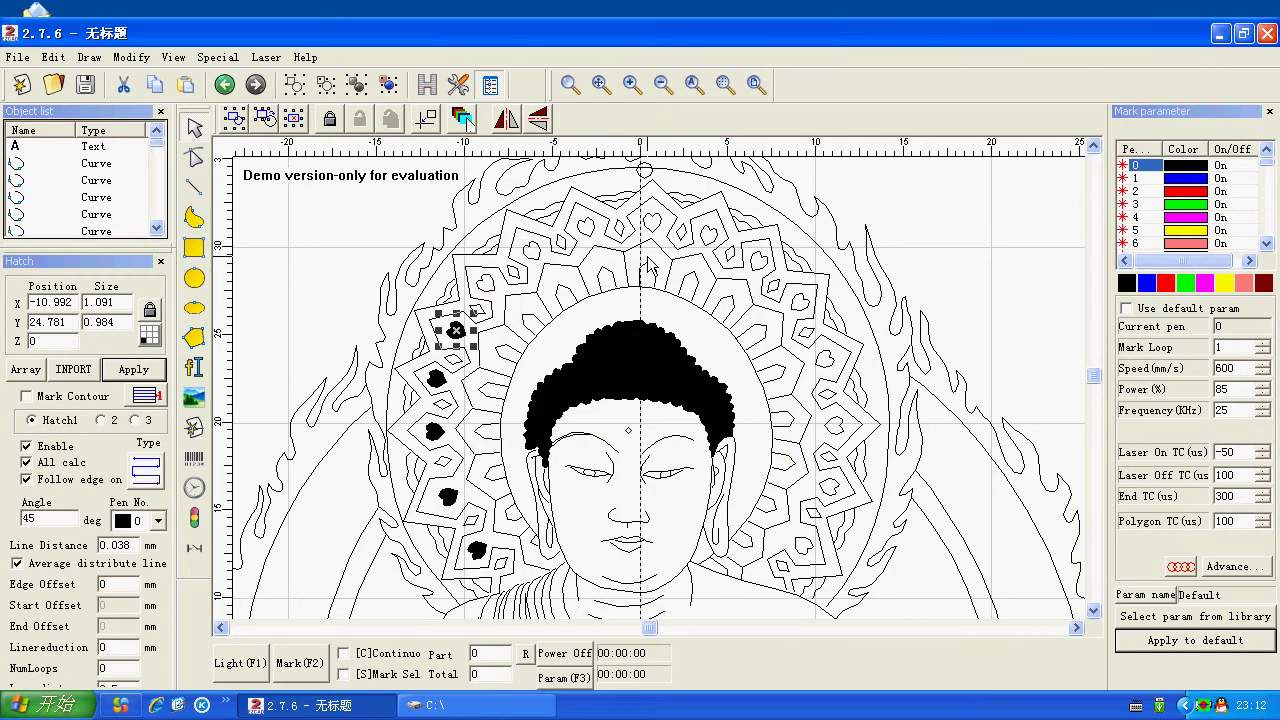
- Hatch the next two heart ornaments up the halo's upper left arc at 45 degrees with 0.038 mm line distance
left_click(492, 285)
left_click(462, 119)
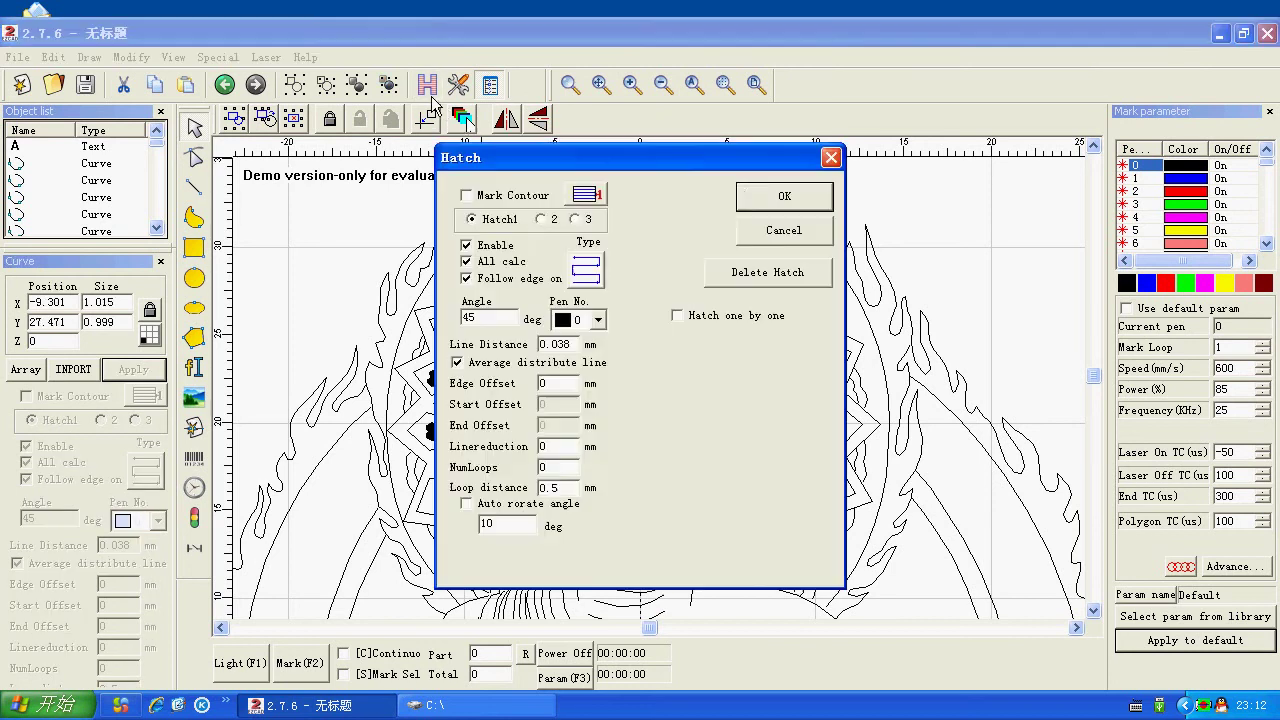
left_click(740, 199)
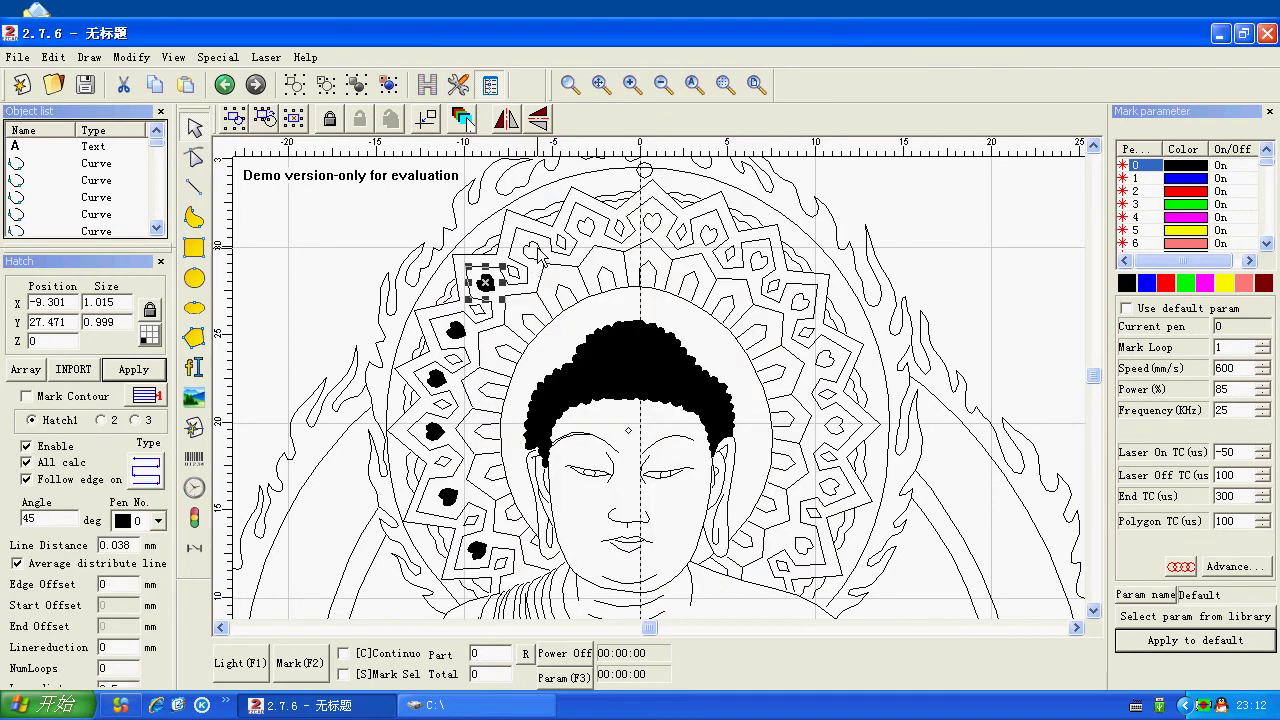
left_click(537, 249)
left_click(462, 119)
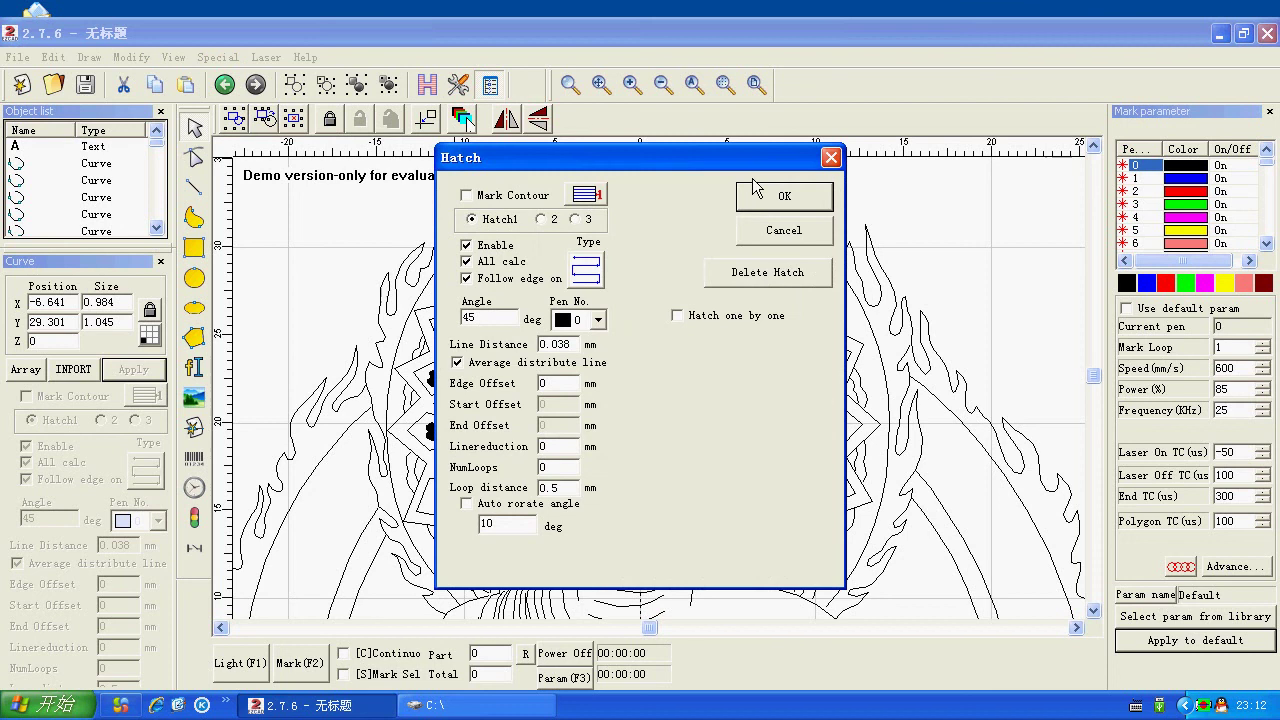
left_click(781, 204)
- Hatch the heart ornament just left of the halo's top and the one at top centre with 45-degree, 0.038 mm lines
left_click(588, 226)
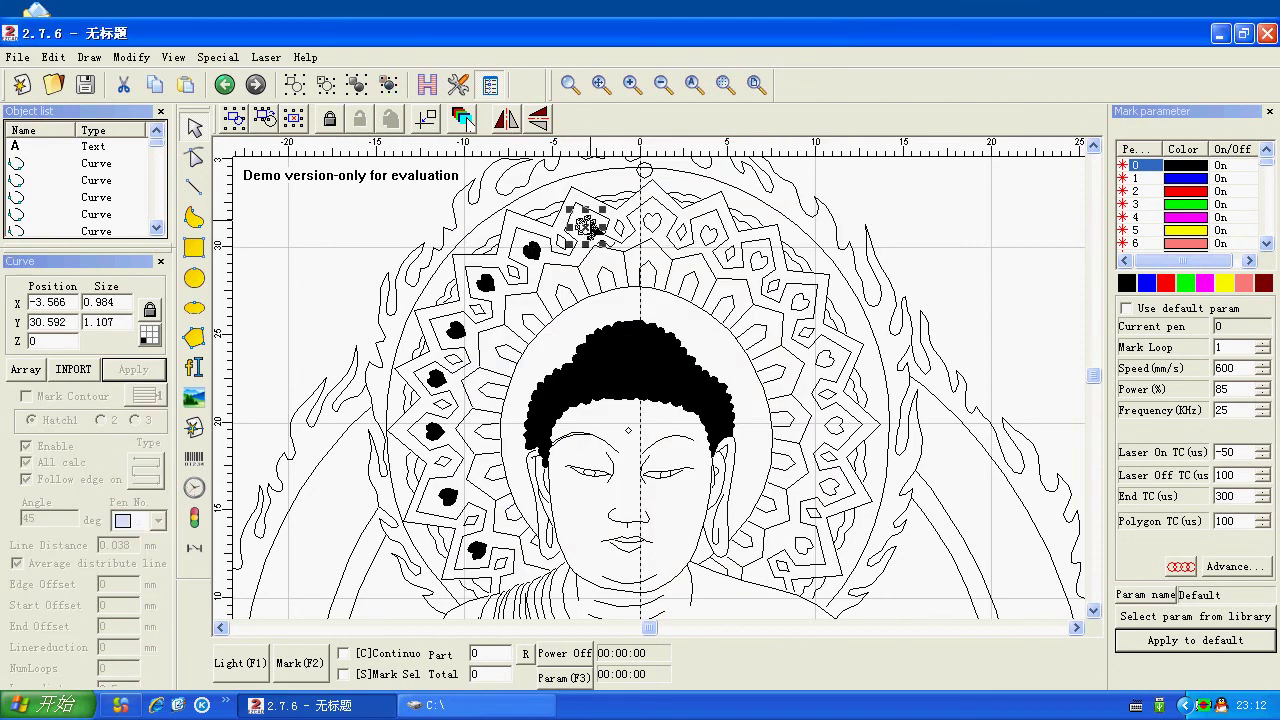
left_click(422, 116)
left_click(772, 205)
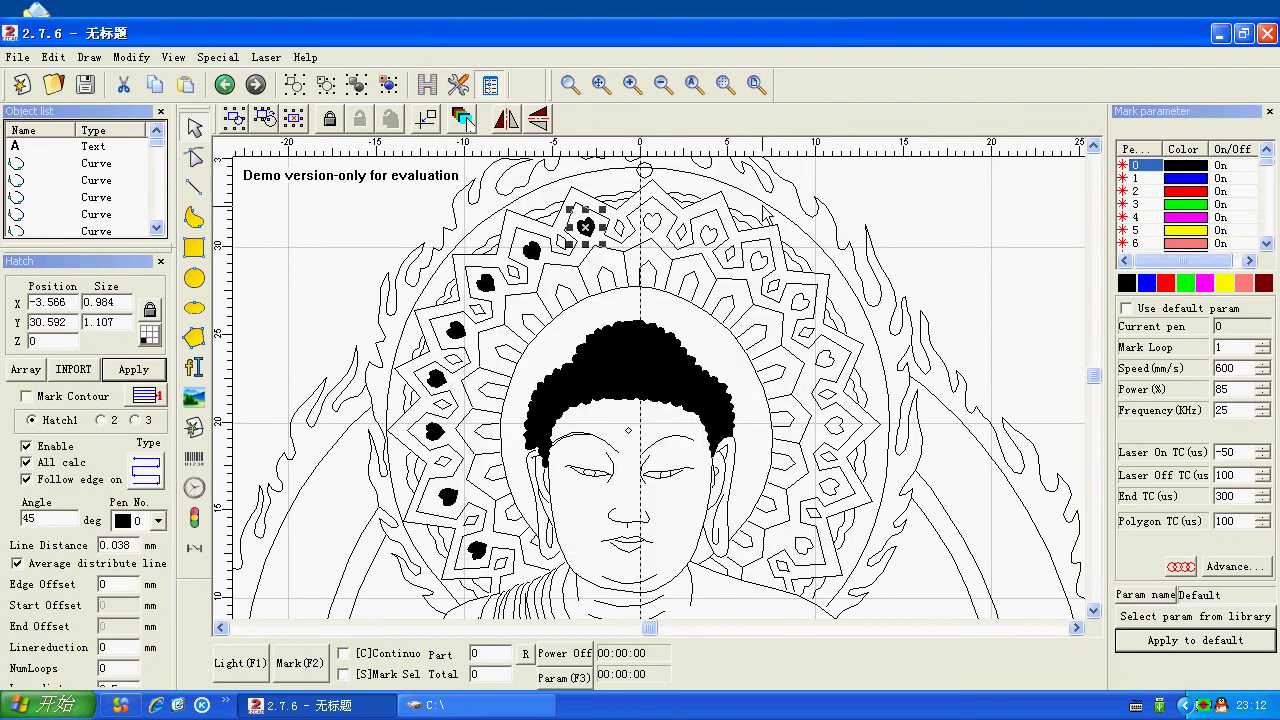
left_click(660, 225)
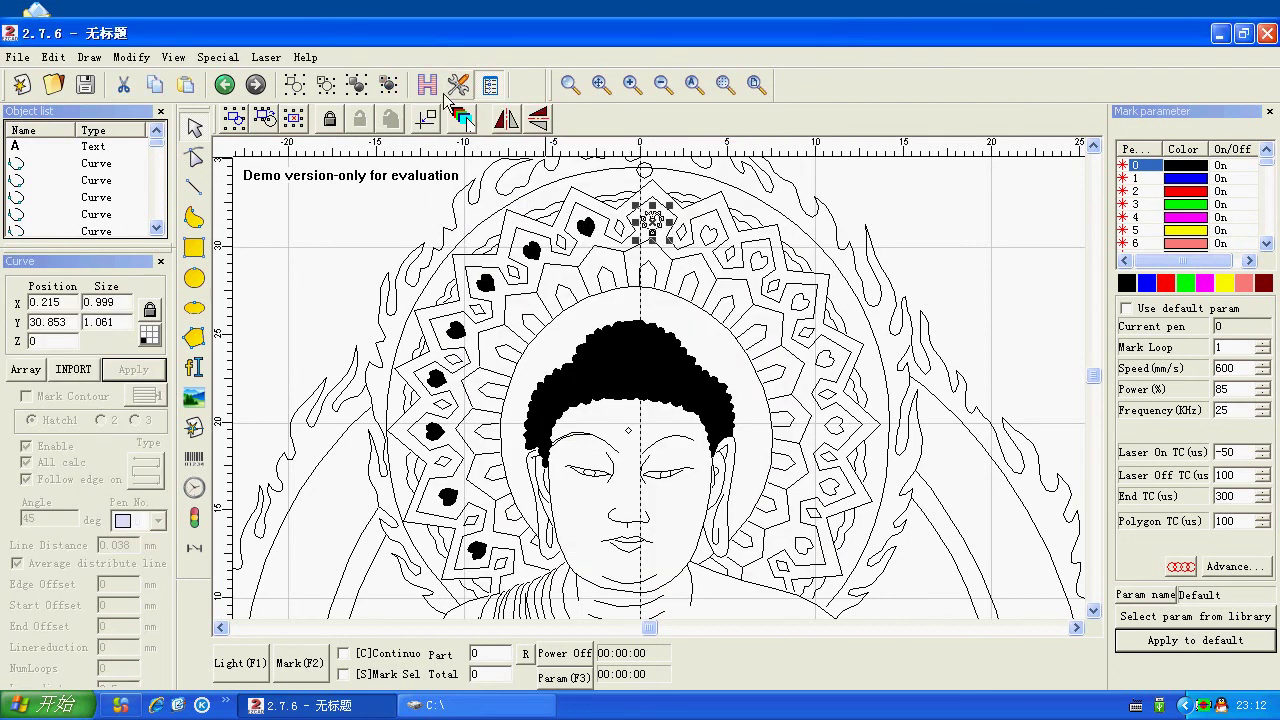
left_click(450, 92)
left_click(818, 205)
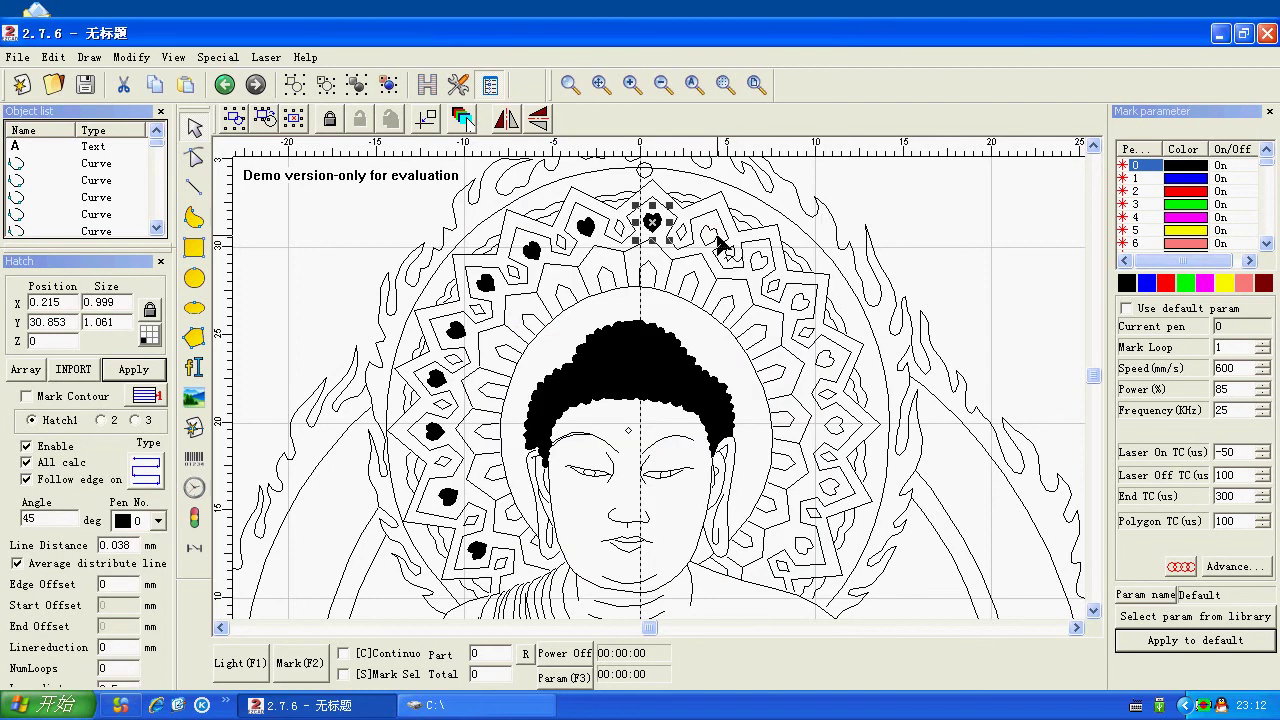
- Hatch the first two heart ornaments right of the halo's top centre with the same 45-degree, 0.038 mm settings
left_click(740, 245)
left_click(427, 86)
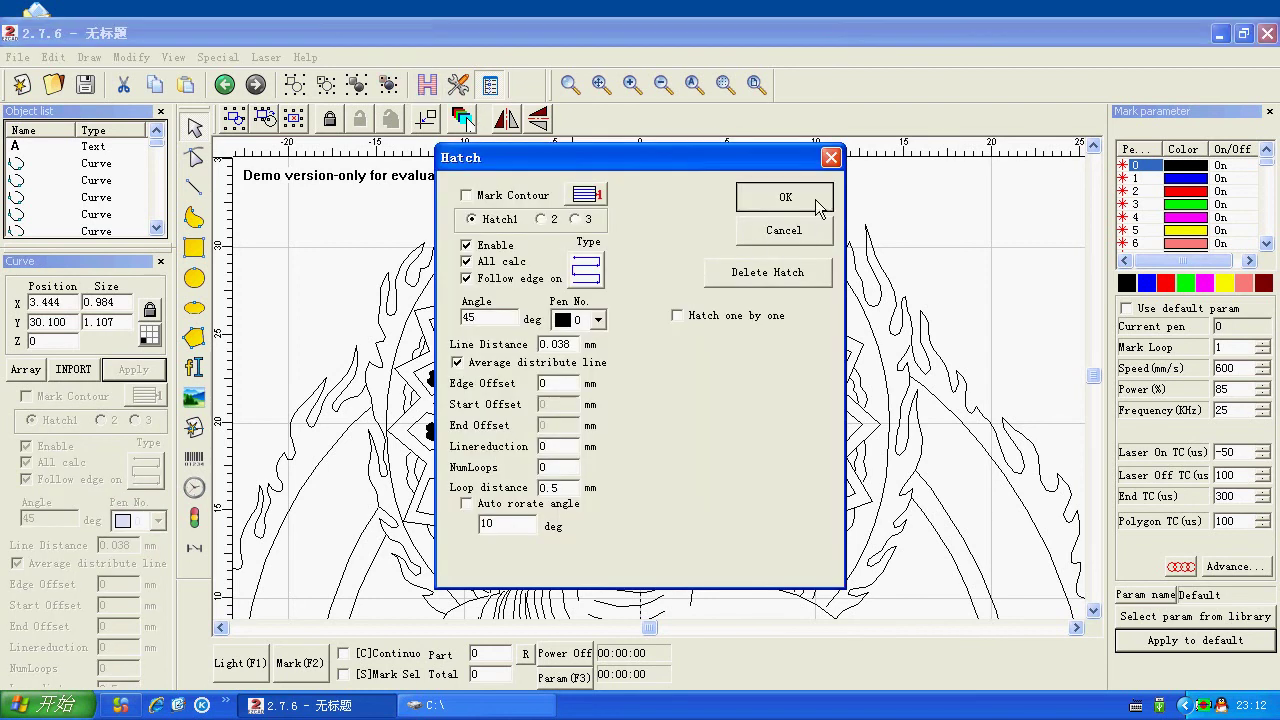
left_click(820, 197)
left_click(762, 258)
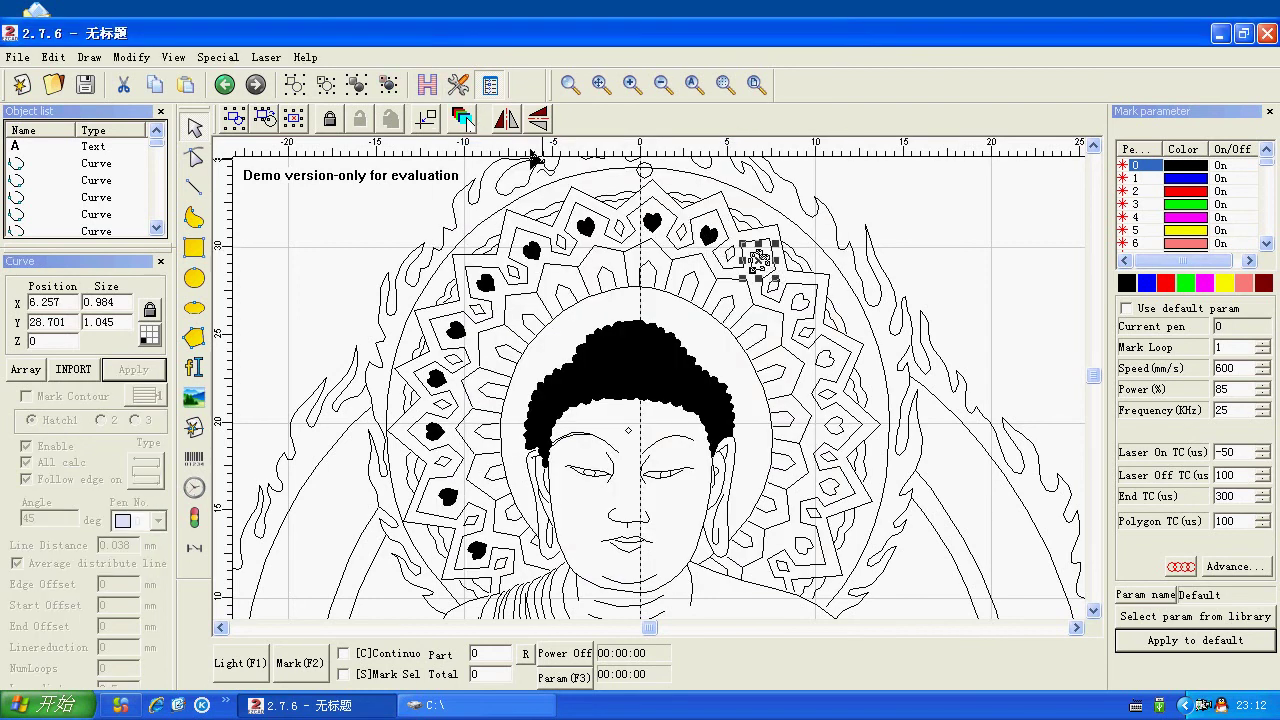
left_click(427, 86)
left_click(818, 200)
- Hatch the next two heart ornaments down the halo's upper right side at 45 degrees with 0.038 mm line distance
left_click(806, 302)
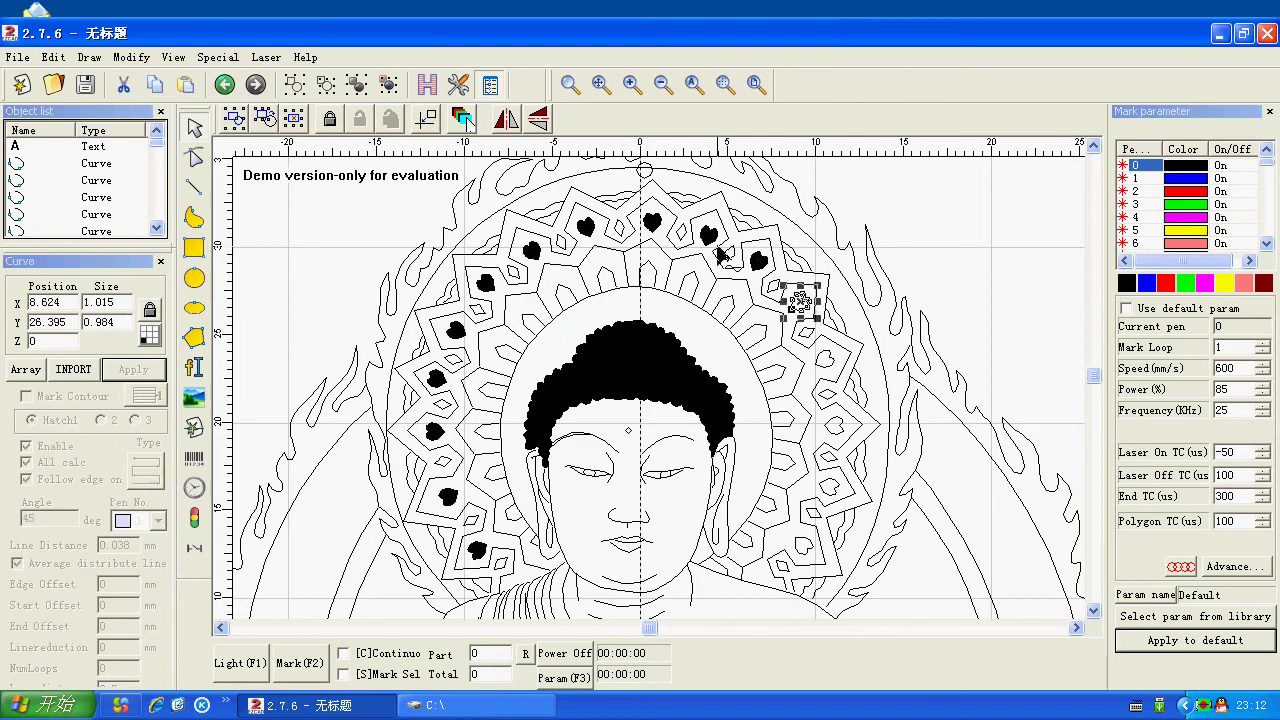
left_click(430, 87)
left_click(800, 193)
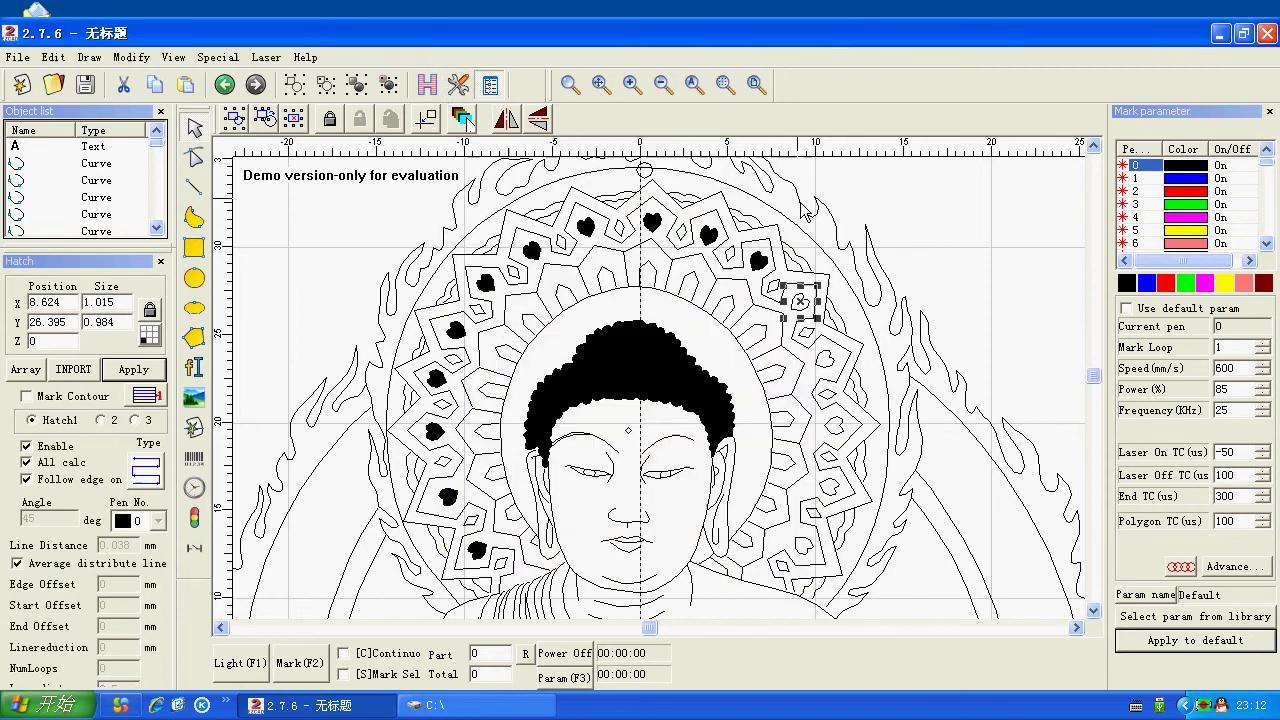
left_click(834, 358)
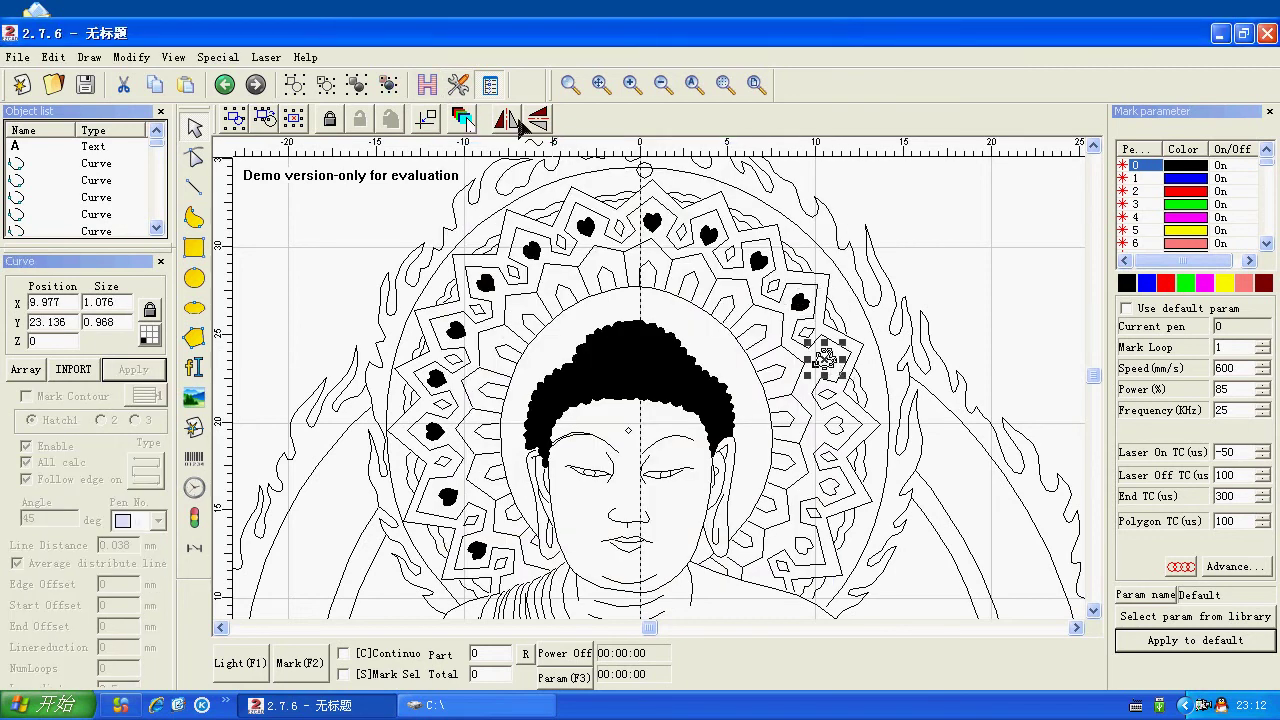
left_click(428, 86)
left_click(803, 195)
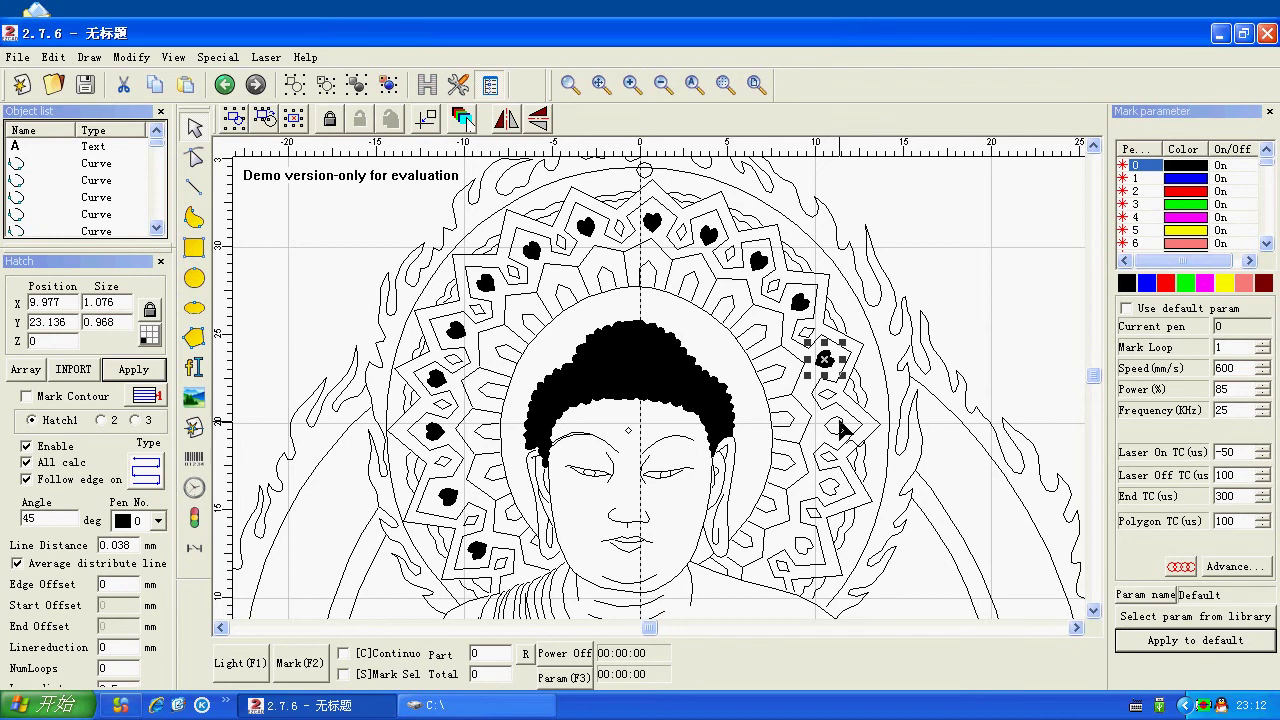
- Hatch the three lowest heart ornaments on the right side of the halo with the same 45-degree, 0.038 mm settings
left_click(838, 425)
left_click(428, 86)
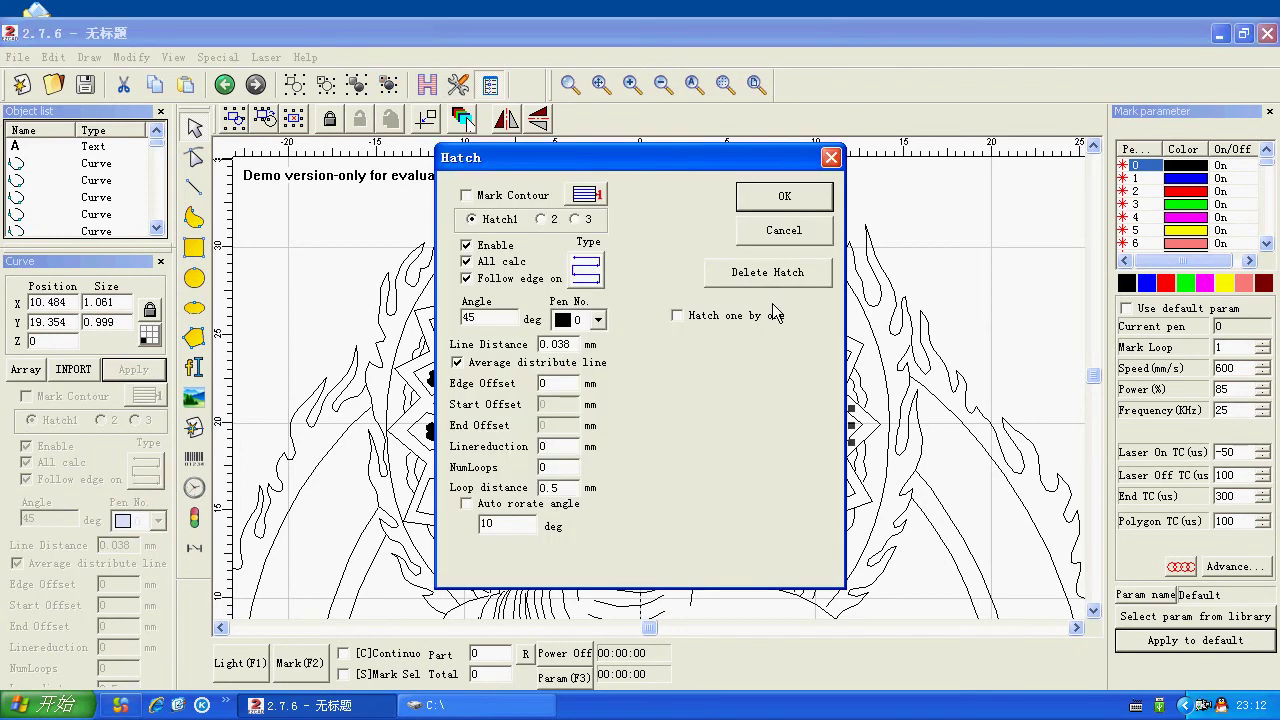
left_click(795, 198)
left_click(822, 465)
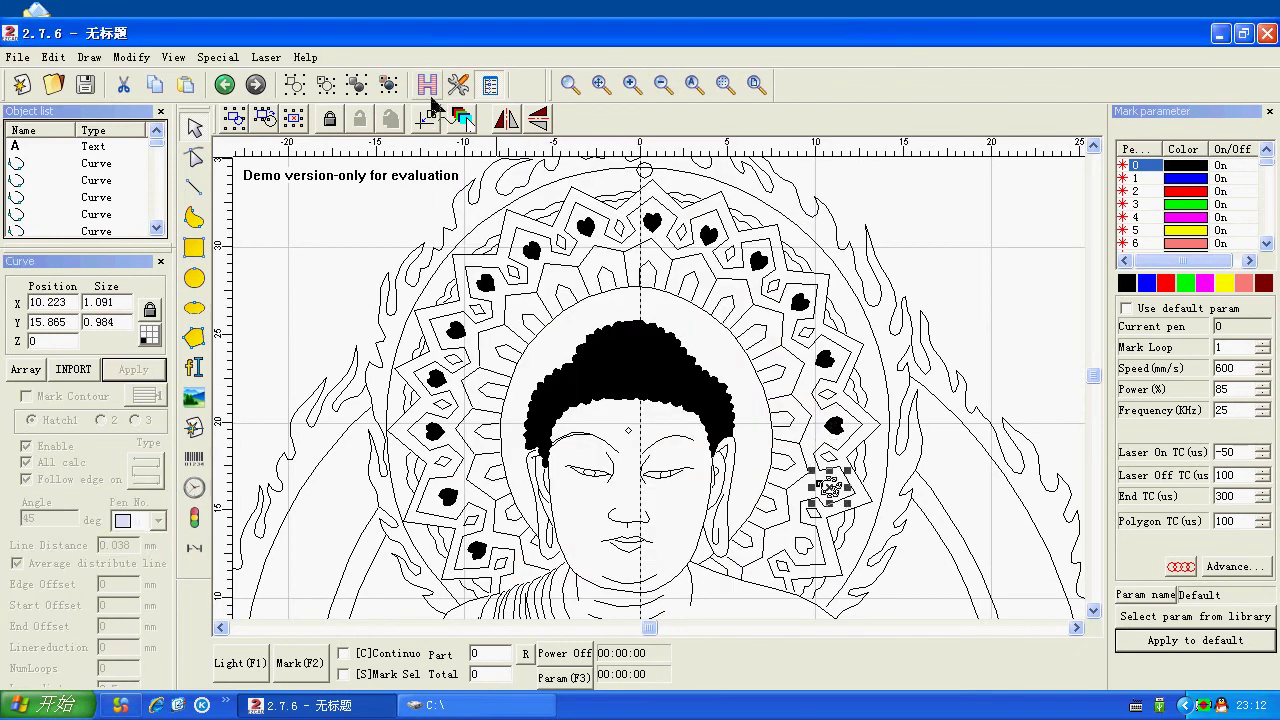
left_click(458, 117)
left_click(797, 197)
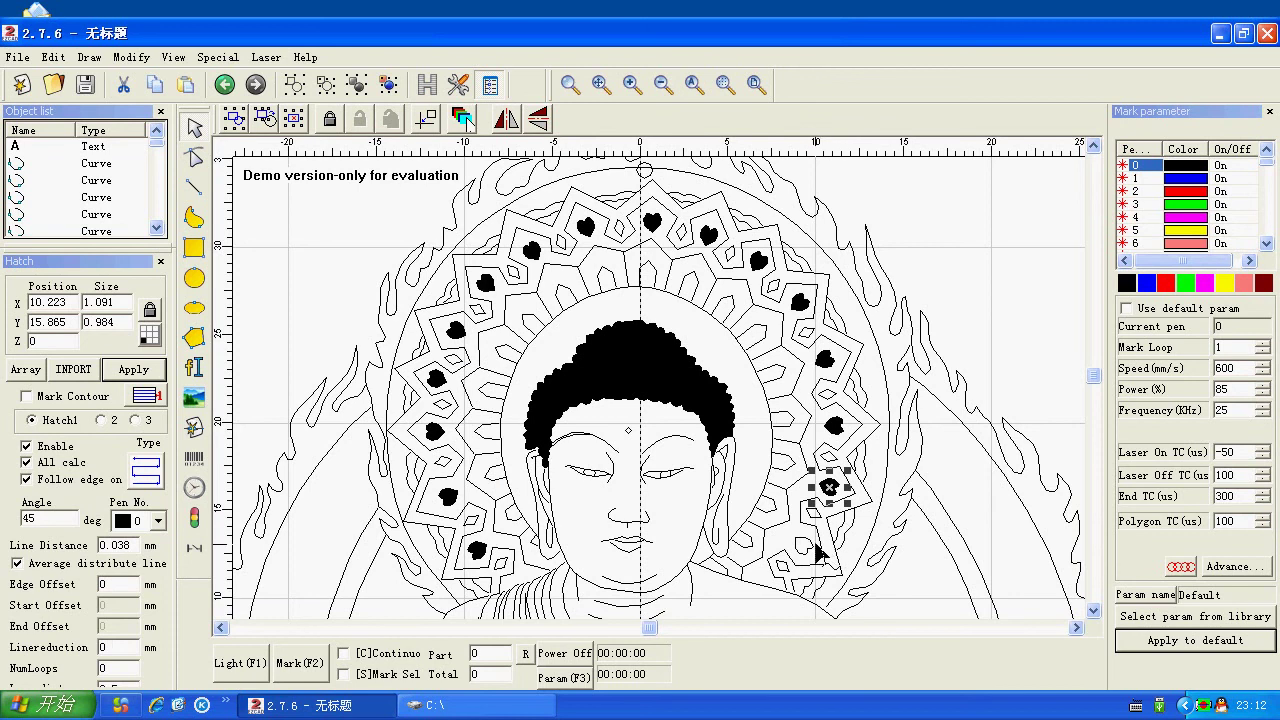
left_click(803, 545)
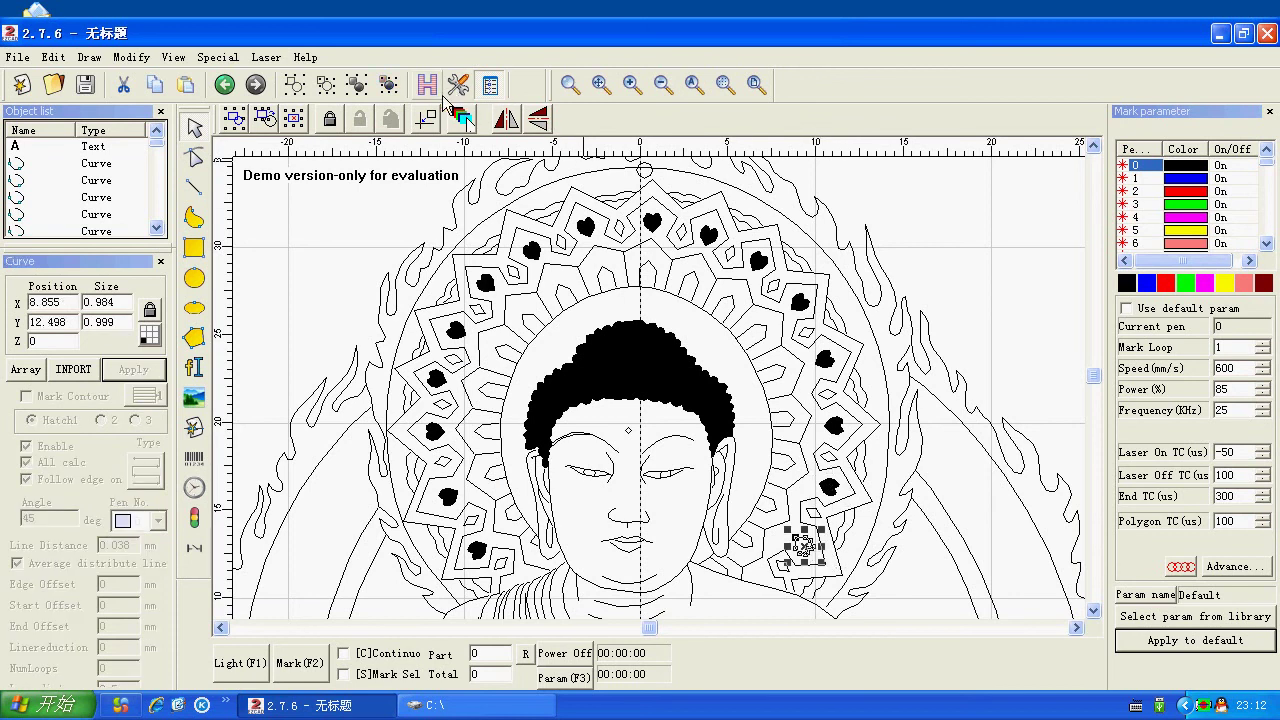
left_click(460, 117)
left_click(787, 198)
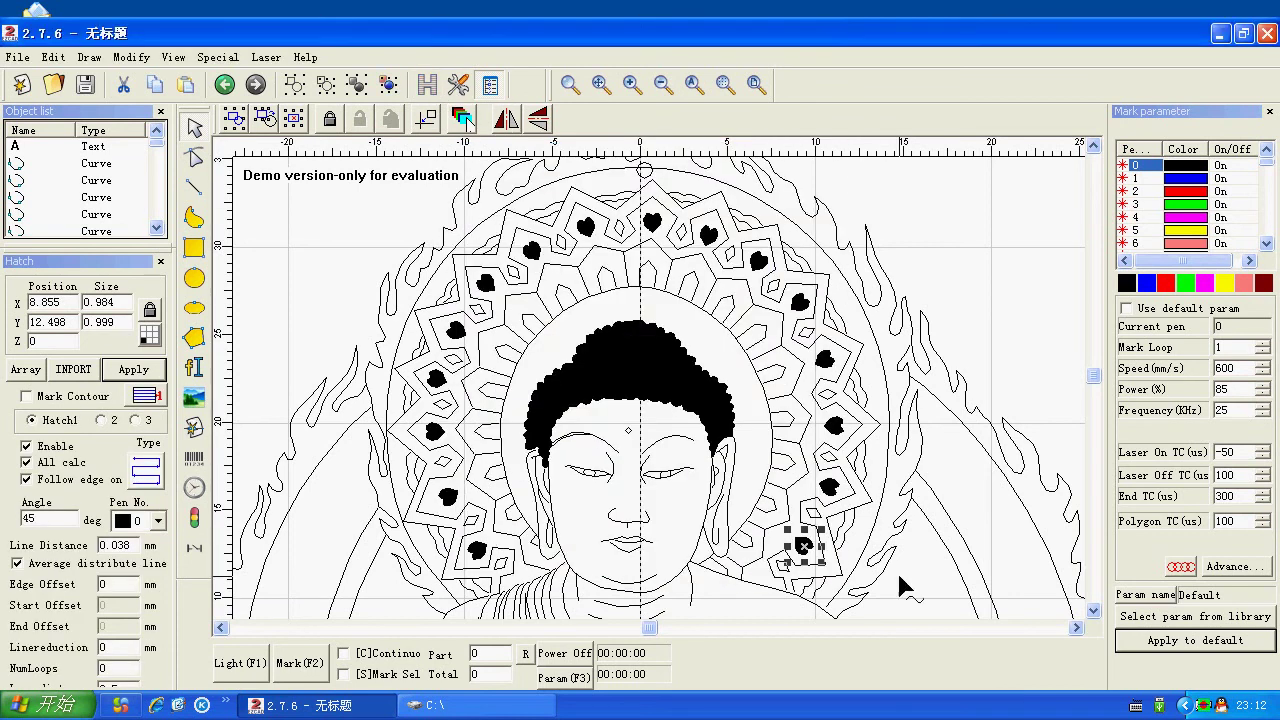
- Select the entire Buddha artwork, including its hatched parts, within the work area
scroll(900, 590, "down", 5)
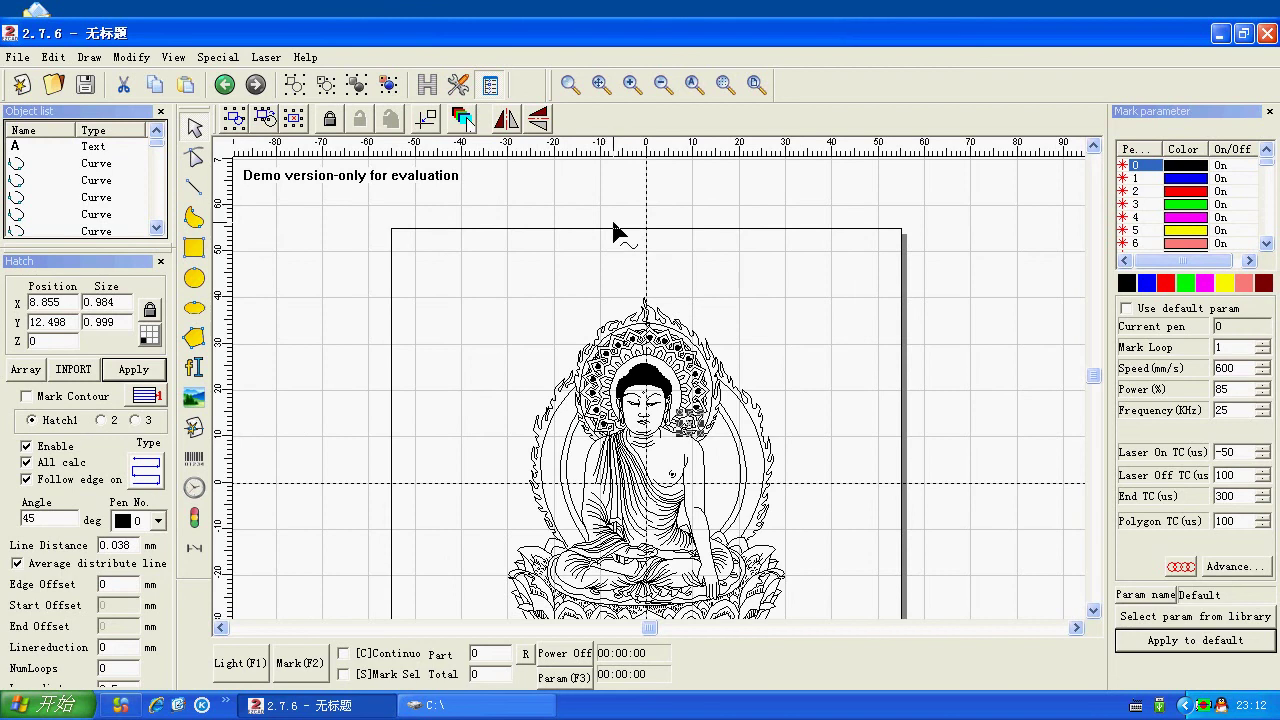
left_click(570, 84)
left_click(724, 520)
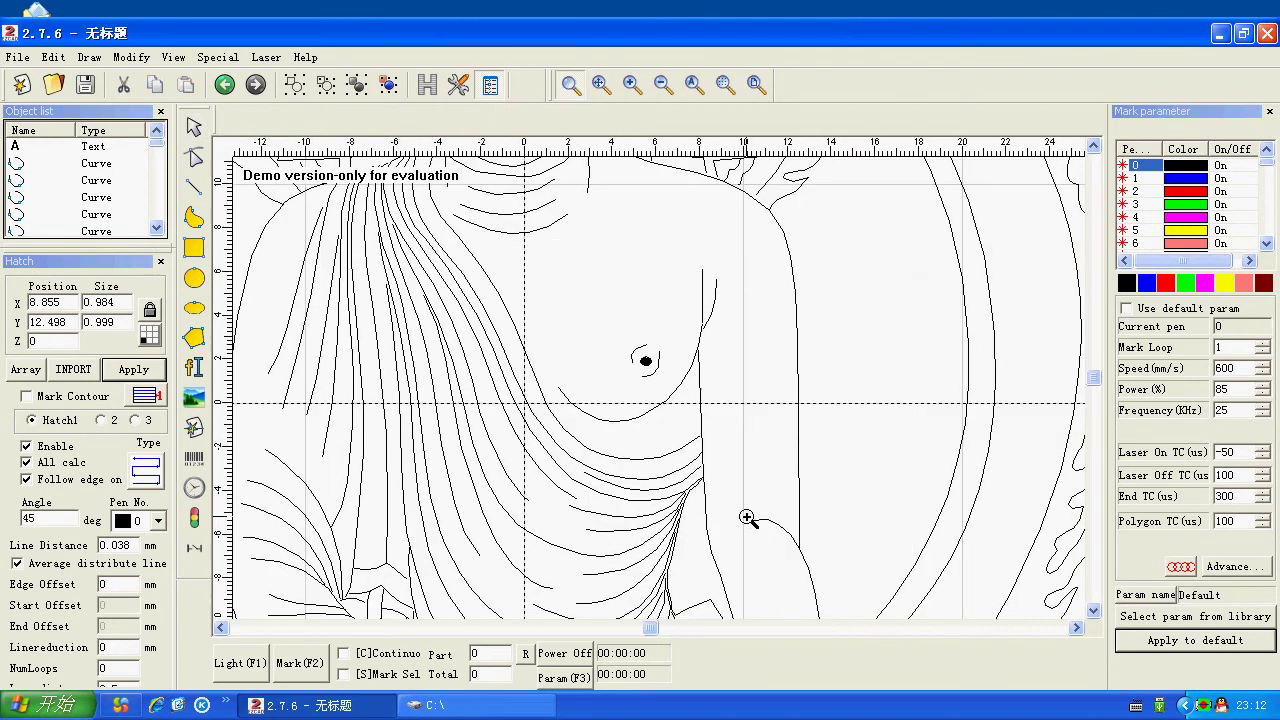
scroll(700, 491, "down", 3)
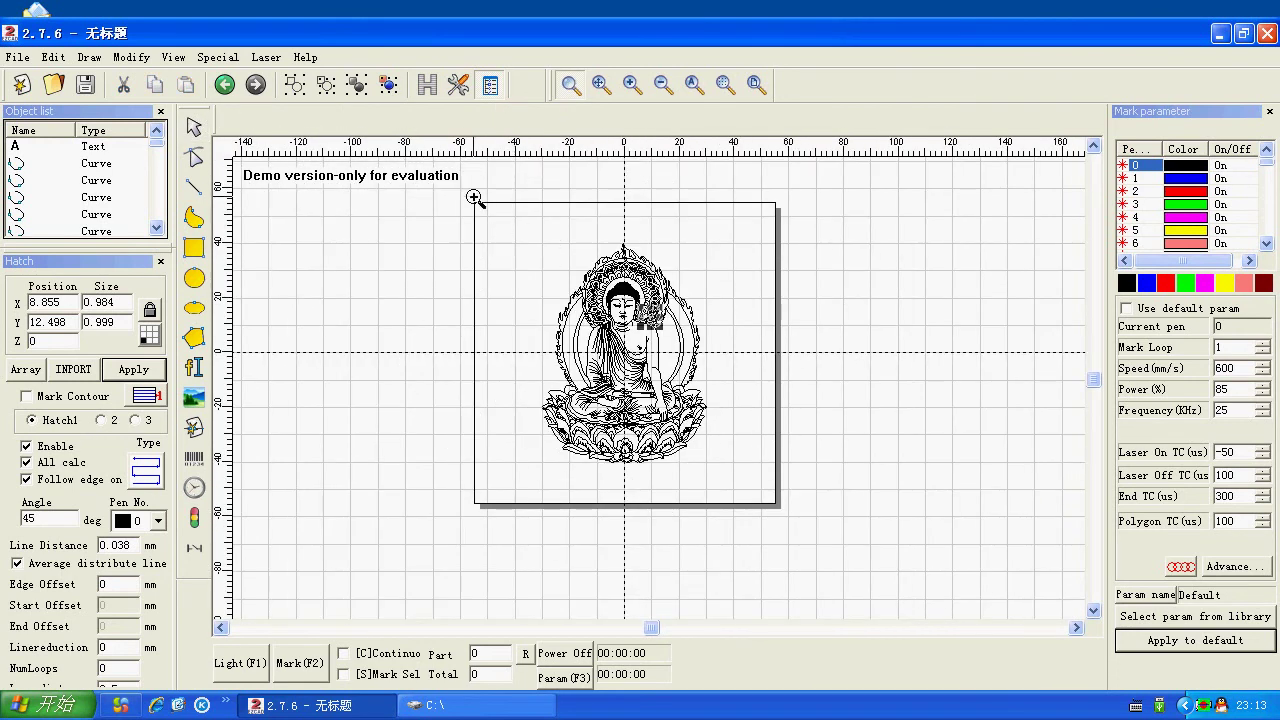
left_click_drag(648, 353, 794, 512)
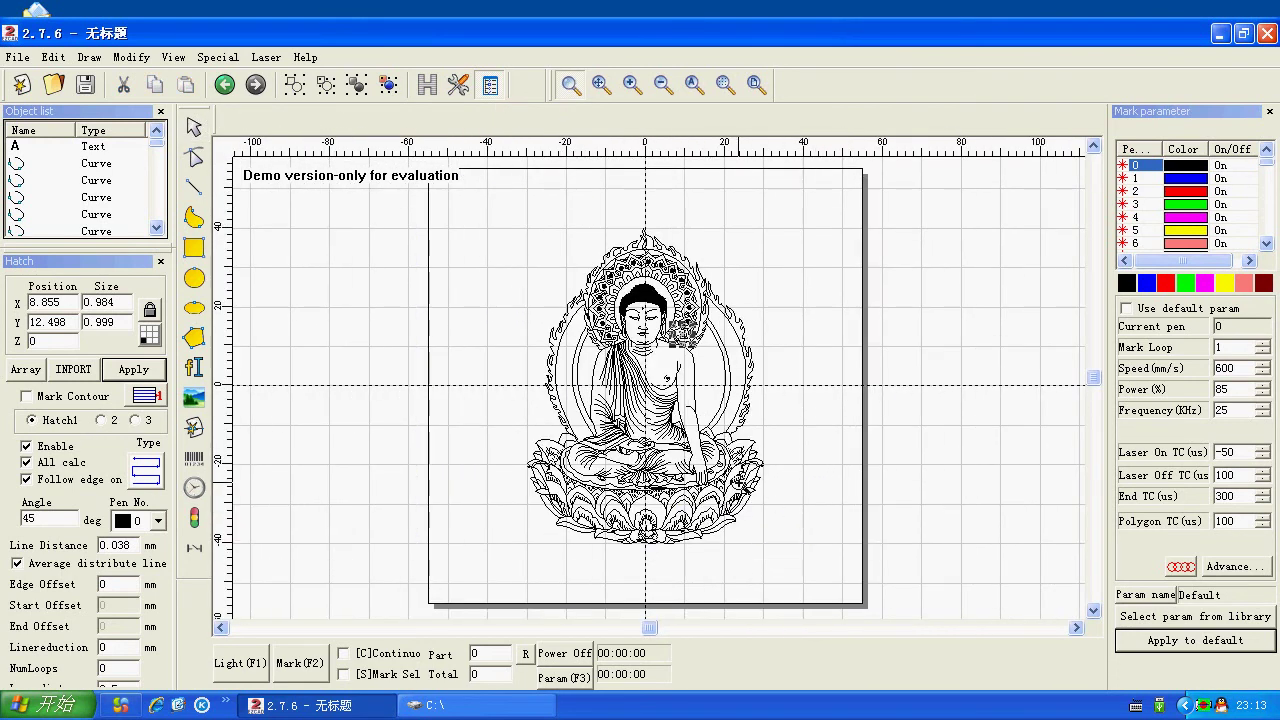
left_click(193, 127)
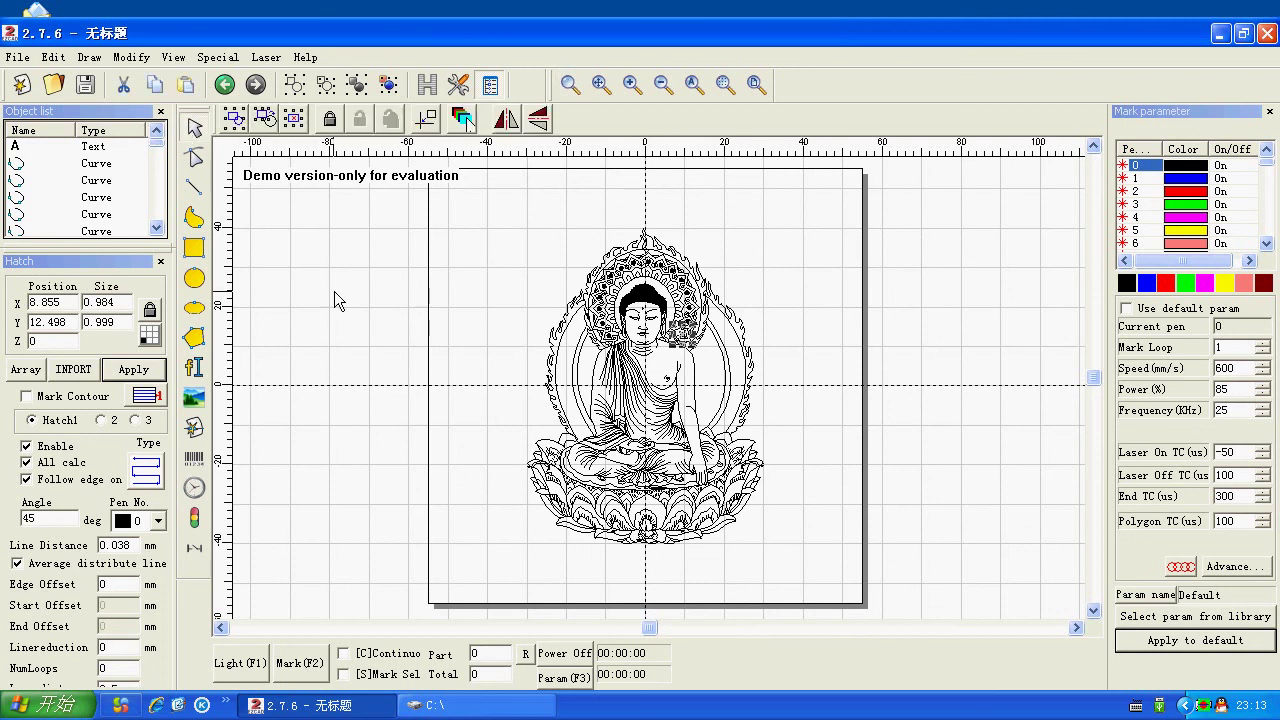
left_click_drag(621, 334, 830, 540)
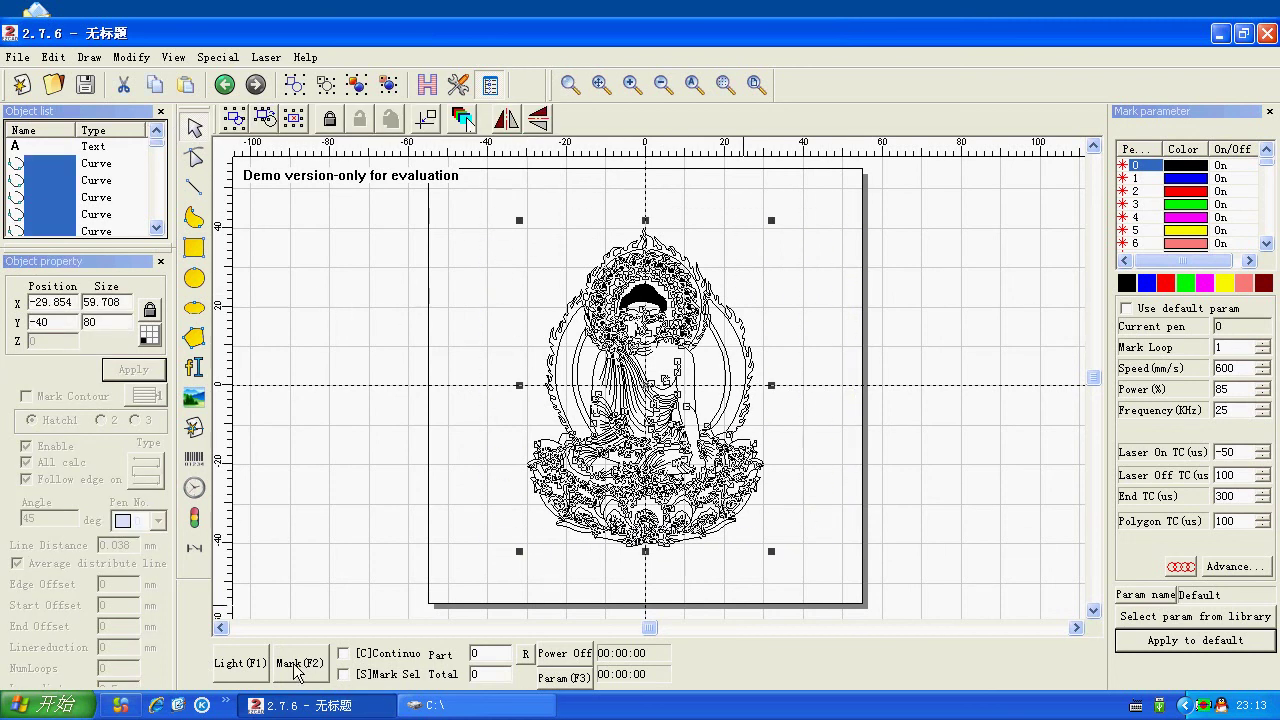